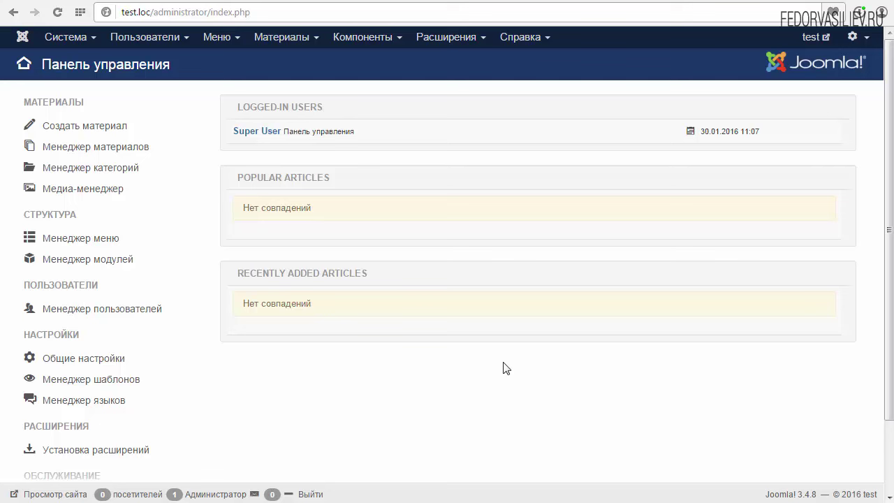
- Install the com_joomlakassa_3.4.1.3 package from the JOOMLAKASSA folder using the extension manager's package file upload
{"action": "left_click", "coordinate": [453, 39]}
{"action": "left_click", "coordinate": [464, 63]}
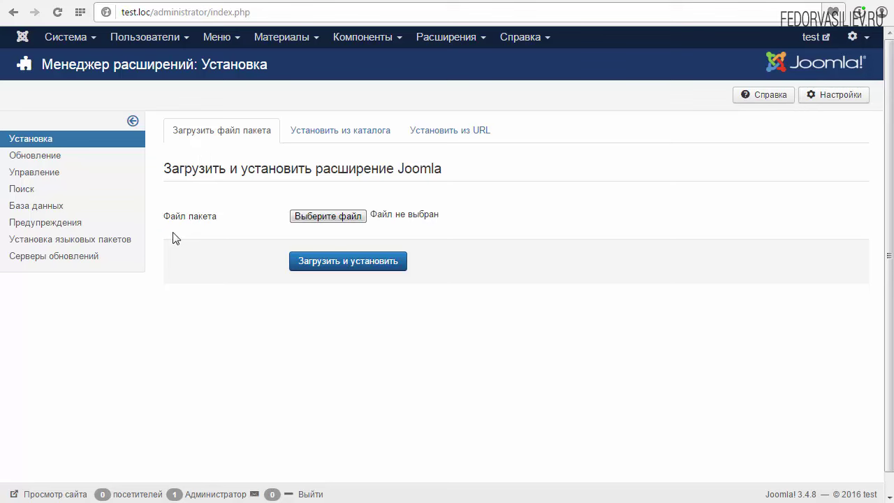
{"action": "key", "text": "alt+Tab"}
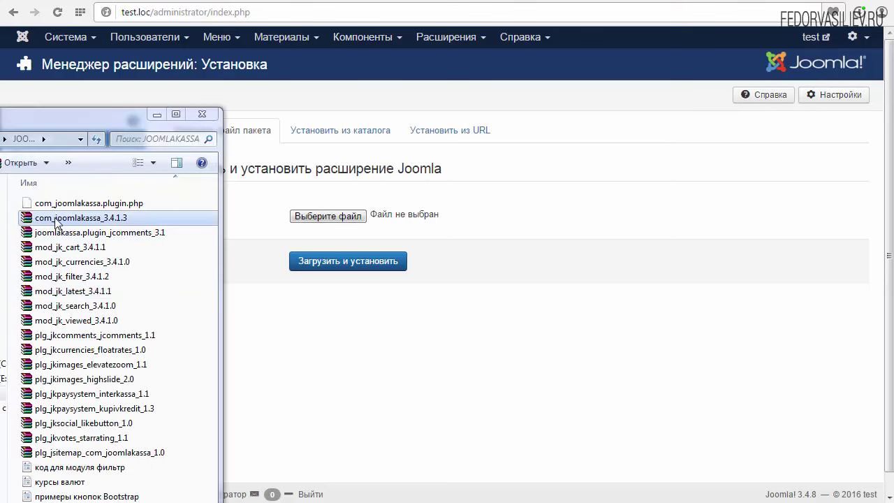
{"action": "left_click_drag", "start_coordinate": [55, 218], "coordinate": [400, 219]}
{"action": "left_click", "coordinate": [337, 263]}
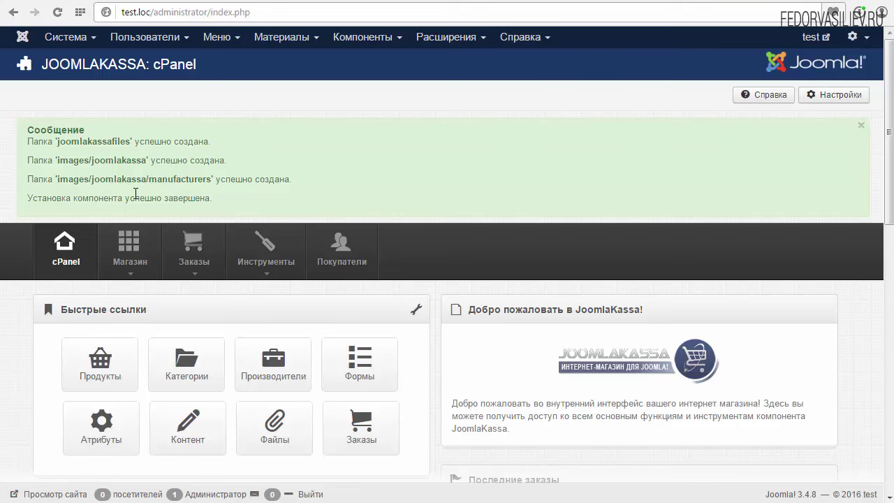
- Look over the JoomlaKassa control panel and check the component version in the Краткая статистика block
{"action": "scroll", "coordinate": [125, 187], "scroll_direction": "down", "scroll_amount": 4}
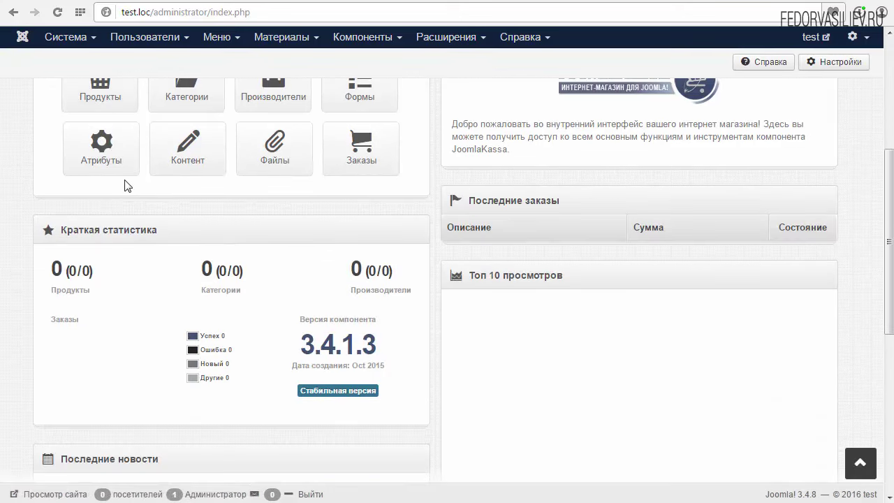
{"action": "scroll", "coordinate": [127, 183], "scroll_direction": "down", "scroll_amount": 4}
{"action": "scroll", "coordinate": [125, 183], "scroll_direction": "up", "scroll_amount": 2}
{"action": "scroll", "coordinate": [415, 349], "scroll_direction": "up", "scroll_amount": 4}
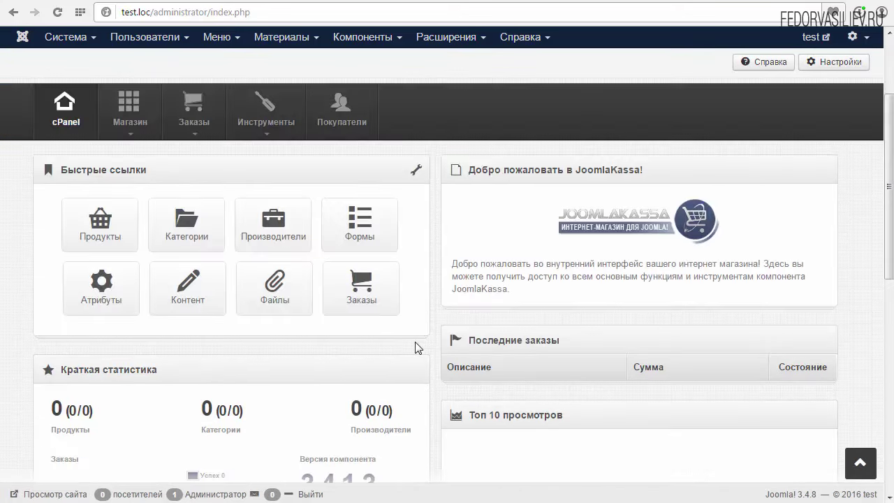
{"action": "scroll", "coordinate": [185, 266], "scroll_direction": "down", "scroll_amount": 4}
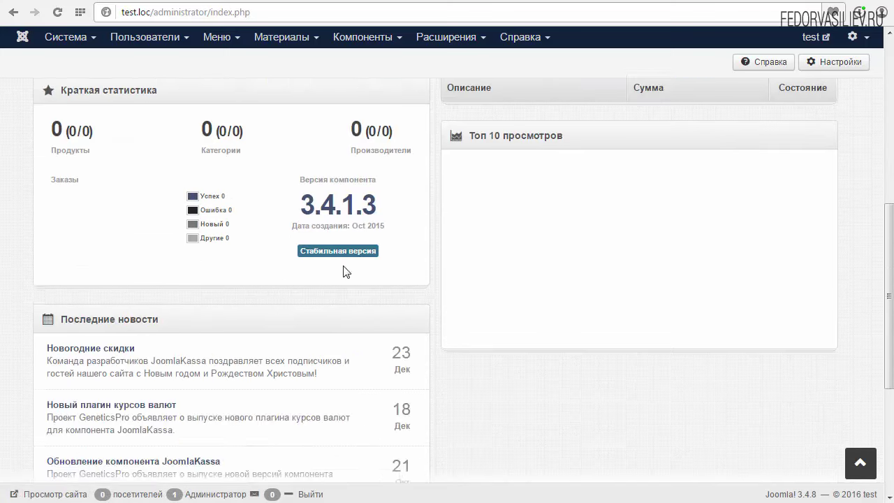
{"action": "scroll", "coordinate": [344, 270], "scroll_direction": "up", "scroll_amount": 2}
{"action": "scroll", "coordinate": [390, 305], "scroll_direction": "down", "scroll_amount": 2}
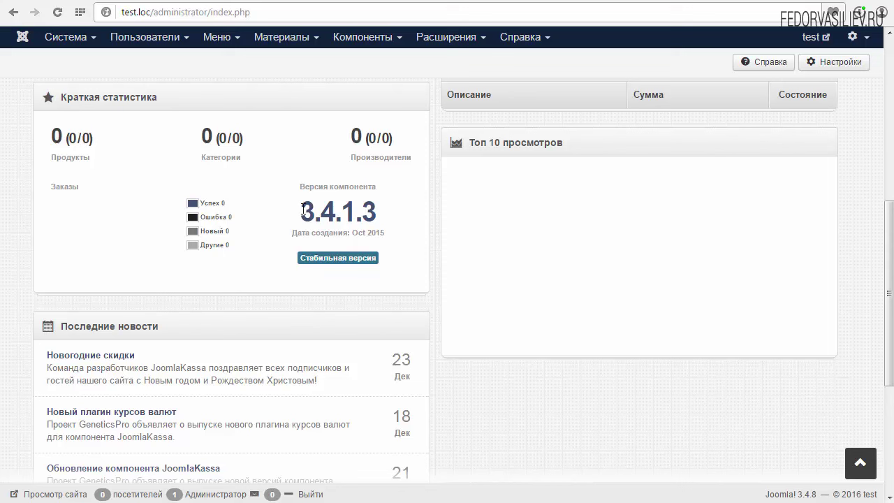
{"action": "left_click_drag", "start_coordinate": [302, 208], "coordinate": [376, 208]}
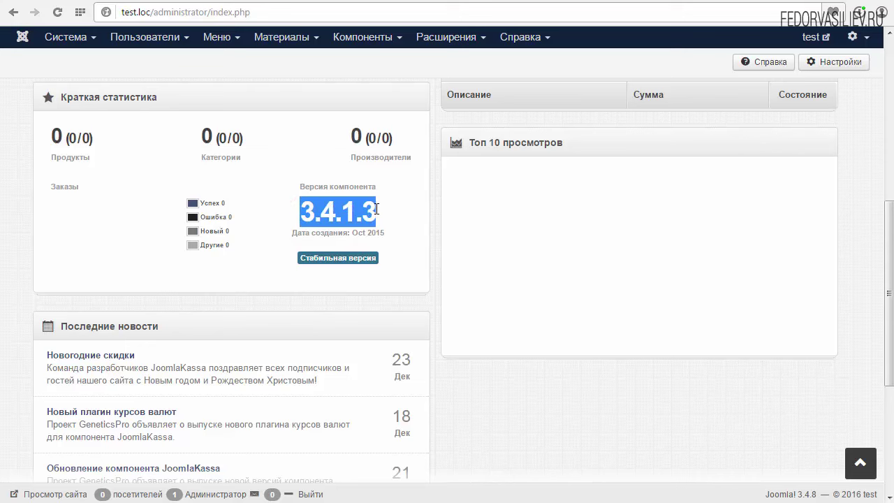
{"action": "left_click", "coordinate": [351, 210]}
{"action": "scroll", "coordinate": [831, 293], "scroll_direction": "up", "scroll_amount": 4}
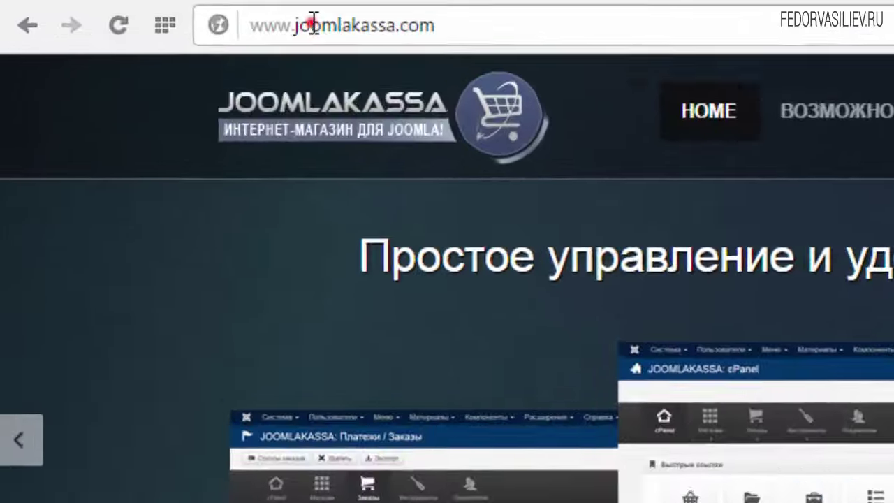
{"action": "left_click", "coordinate": [186, 14]}
{"action": "left_click", "coordinate": [245, 16]}
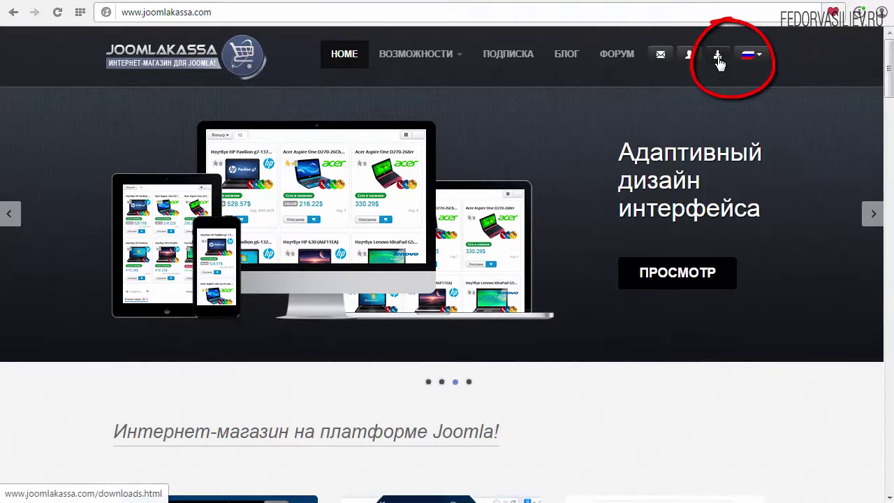
{"action": "left_click", "coordinate": [718, 62]}
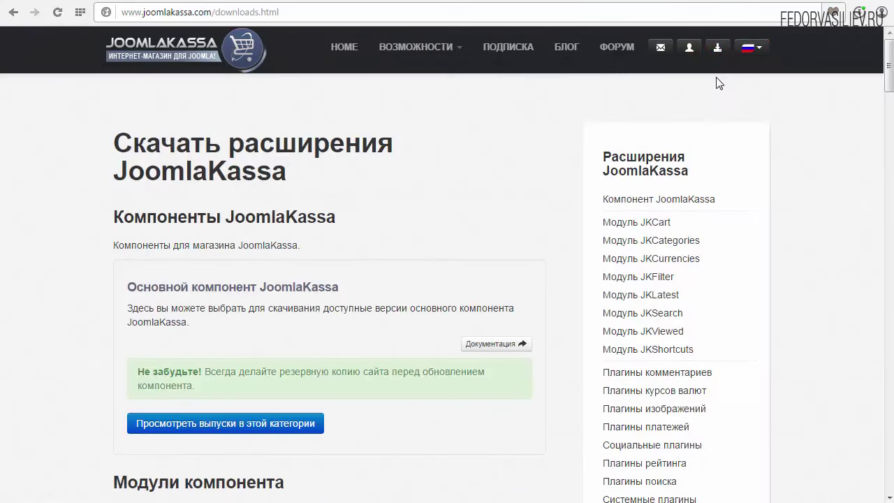
{"action": "left_click_drag", "start_coordinate": [889, 67], "coordinate": [889, 78]}
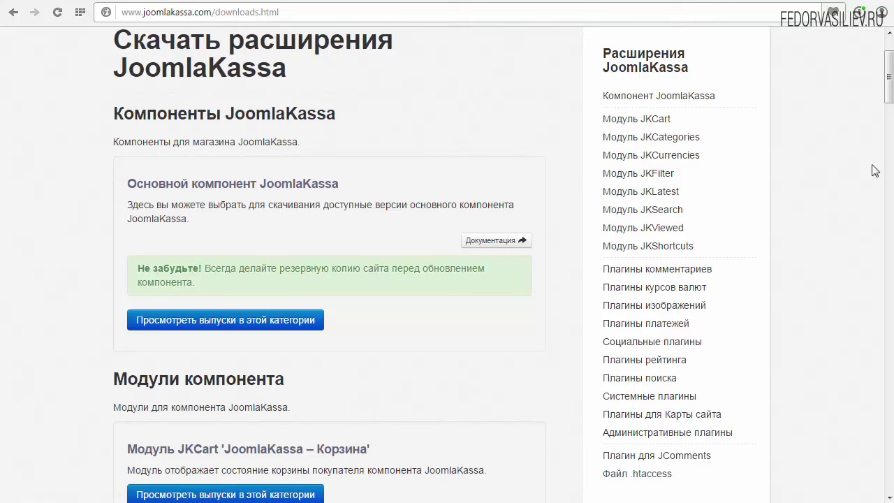
{"action": "mouse_move", "coordinate": [887, 88]}
{"action": "left_mouse_down"}
{"action": "mouse_move", "coordinate": [889, 101]}
{"action": "mouse_move", "coordinate": [888, 77]}
{"action": "mouse_move", "coordinate": [886, 97]}
{"action": "left_mouse_up"}
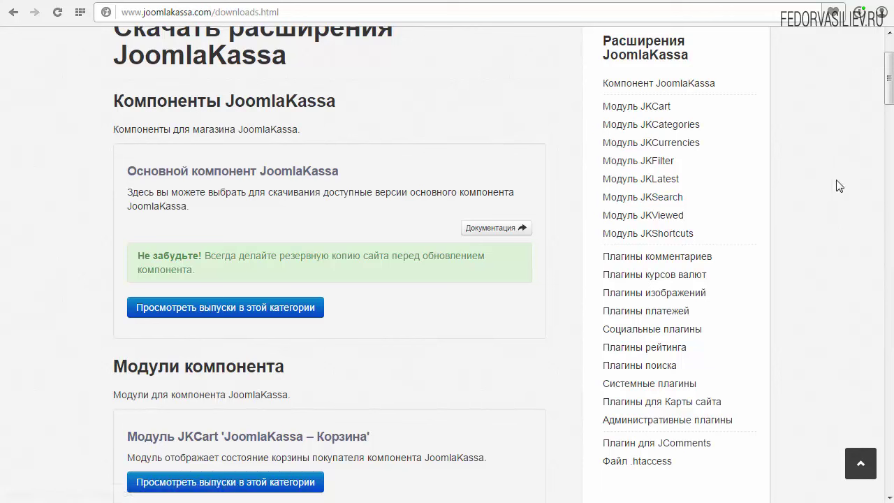
{"action": "left_click", "coordinate": [887, 93]}
- Open the Плагины платежей category and review the payment system plugins offered there
{"action": "left_click", "coordinate": [665, 315]}
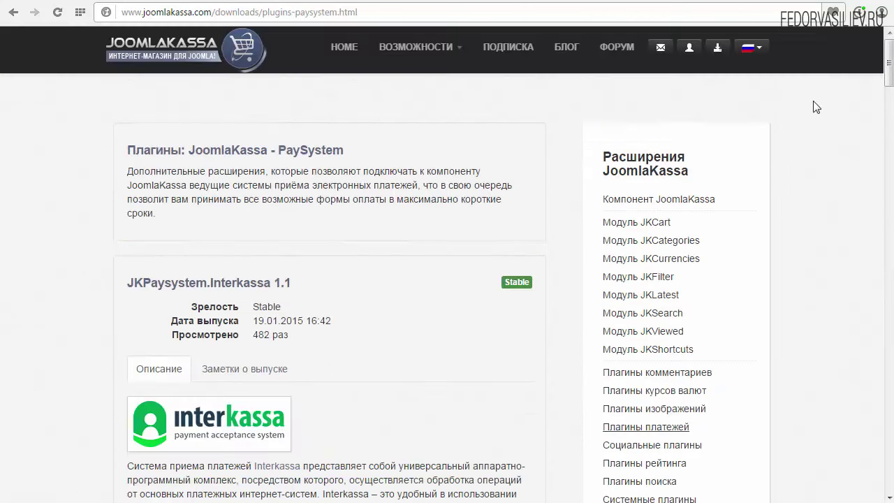
{"action": "left_click_drag", "start_coordinate": [889, 75], "coordinate": [889, 94]}
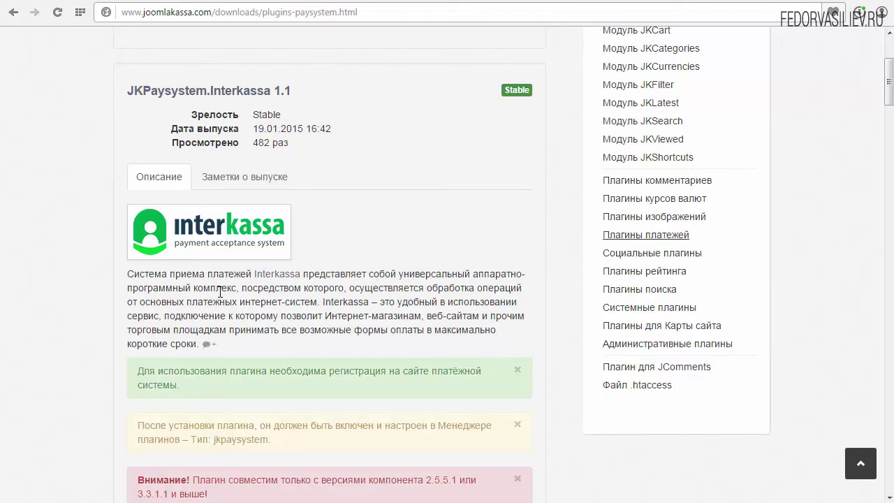
{"action": "left_click_drag", "start_coordinate": [889, 84], "coordinate": [888, 396]}
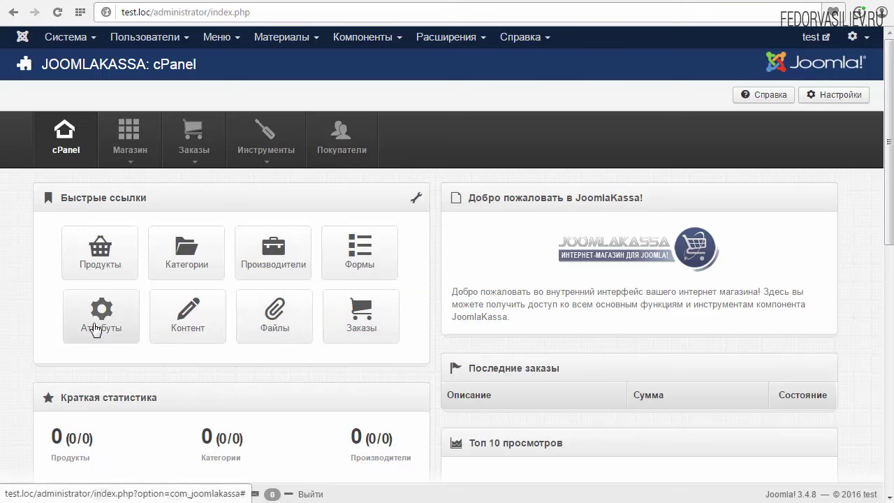
- Examine the JoomlaKassa control panel's welcome, Последние заказы, Краткая статистика and Последние новости blocks and the footer links
{"action": "triple_click", "coordinate": [466, 293]}
{"action": "left_click", "coordinate": [464, 300]}
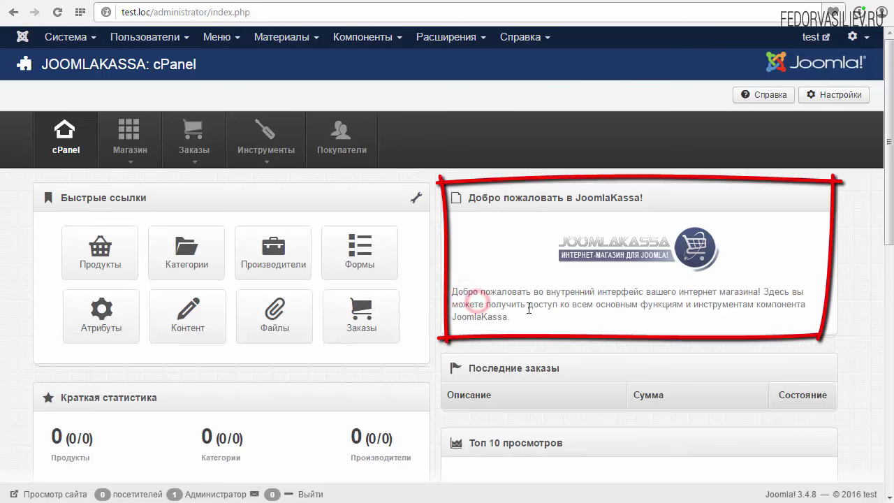
{"action": "scroll", "coordinate": [462, 245], "scroll_direction": "down", "scroll_amount": 2}
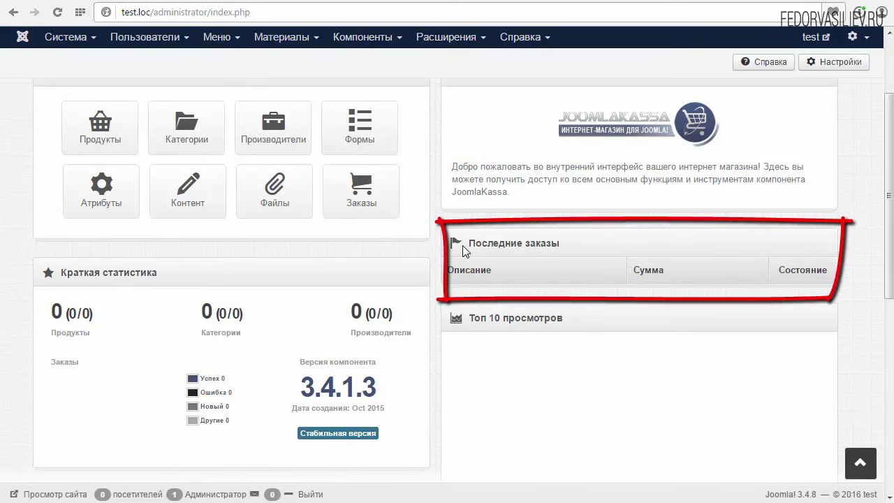
{"action": "scroll", "coordinate": [877, 288], "scroll_direction": "down", "scroll_amount": 2}
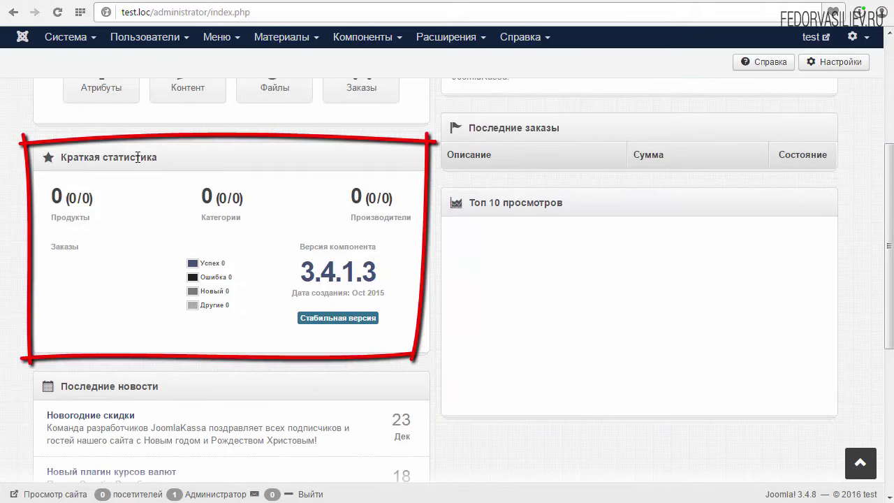
{"action": "triple_click", "coordinate": [300, 272]}
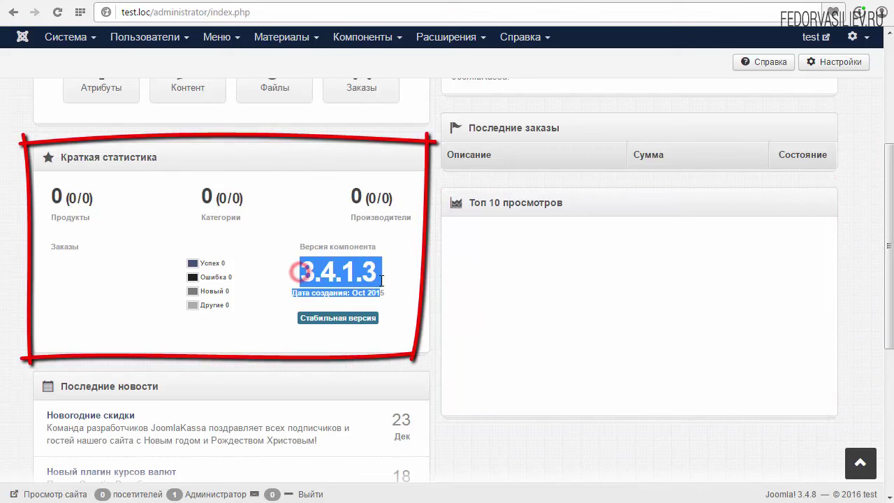
{"action": "left_click", "coordinate": [356, 275]}
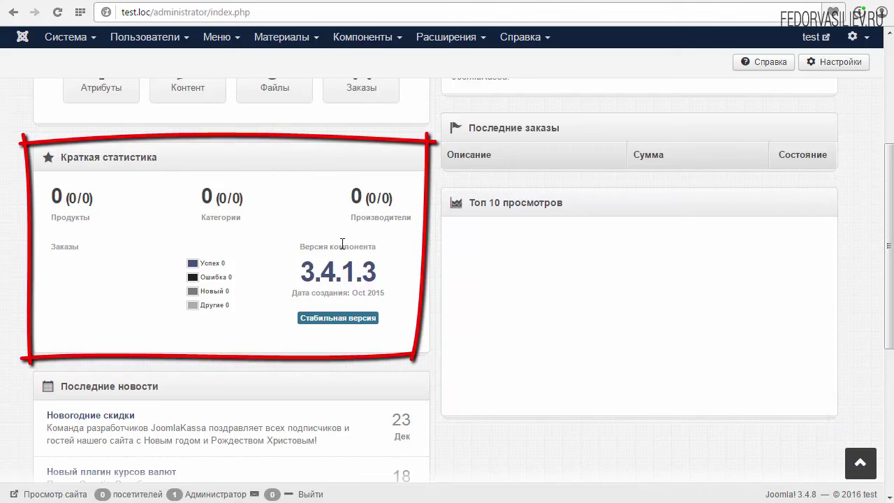
{"action": "triple_click", "coordinate": [356, 196]}
{"action": "left_click_drag", "start_coordinate": [202, 198], "coordinate": [231, 218]}
{"action": "left_click", "coordinate": [113, 199]}
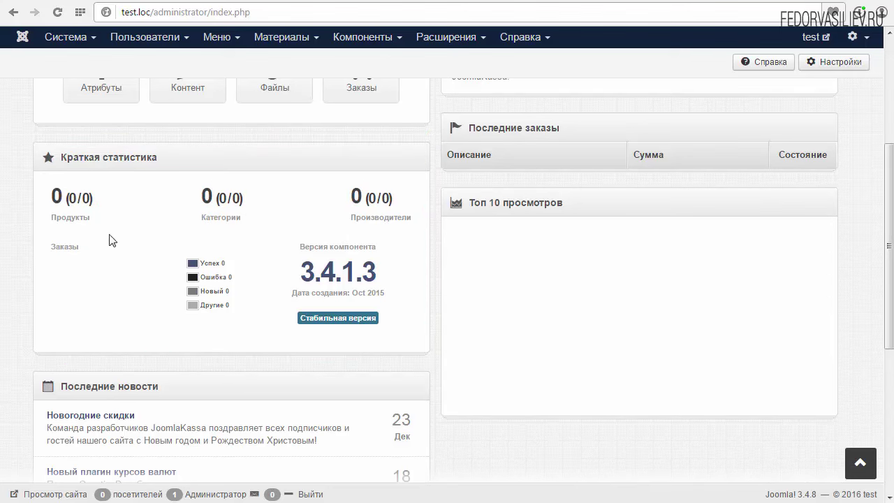
{"action": "scroll", "coordinate": [101, 241], "scroll_direction": "down", "scroll_amount": 4}
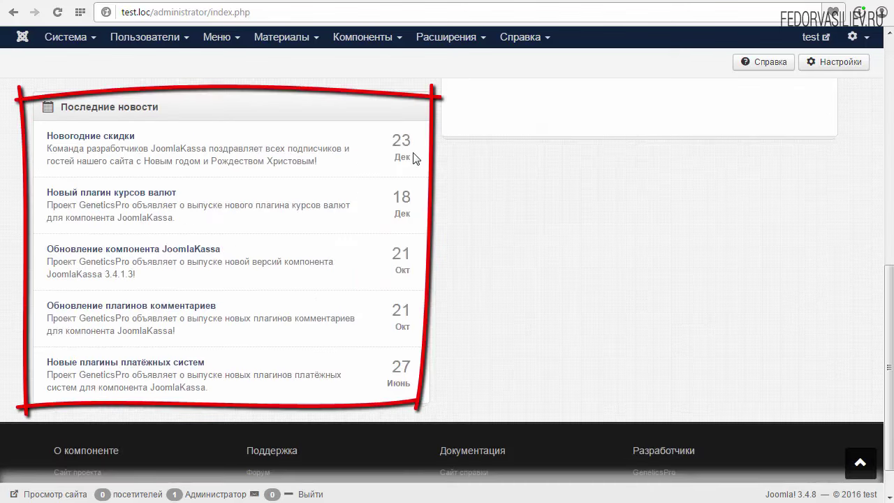
{"action": "scroll", "coordinate": [427, 322], "scroll_direction": "down", "scroll_amount": 1}
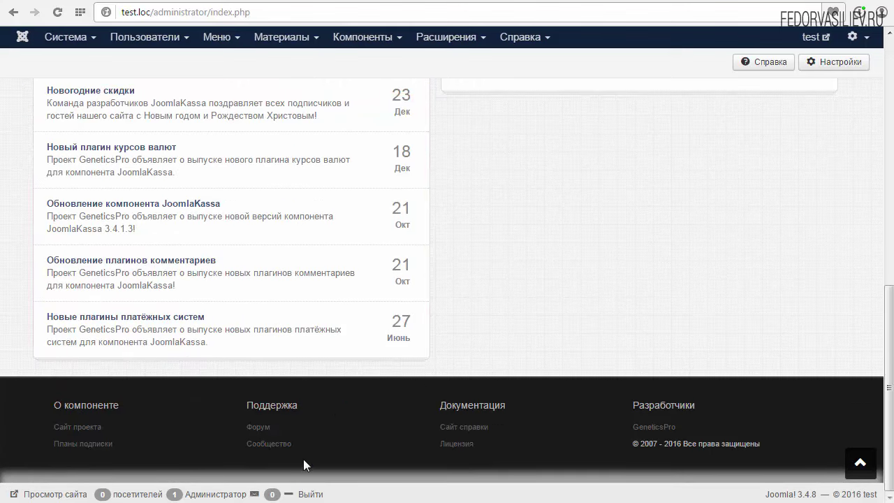
{"action": "left_click", "coordinate": [259, 427]}
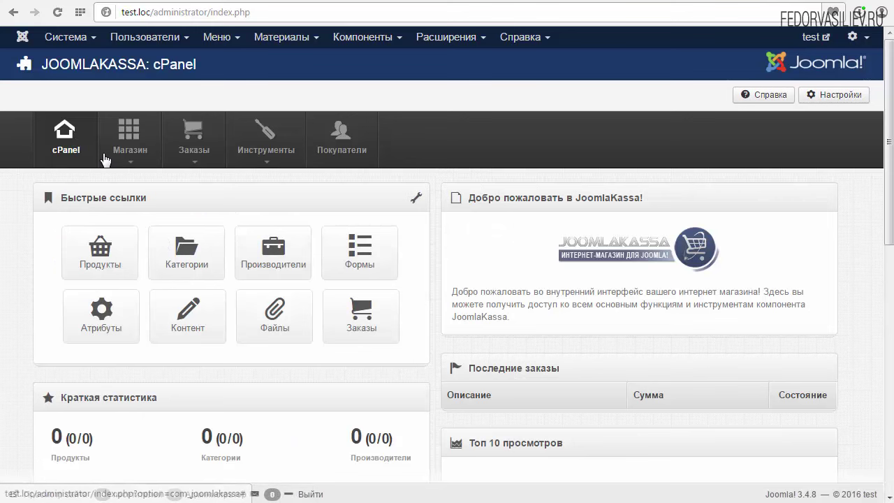
- Review the sections available under Магазин in JoomlaKassa and the site's list of installed components
{"action": "left_click", "coordinate": [130, 143]}
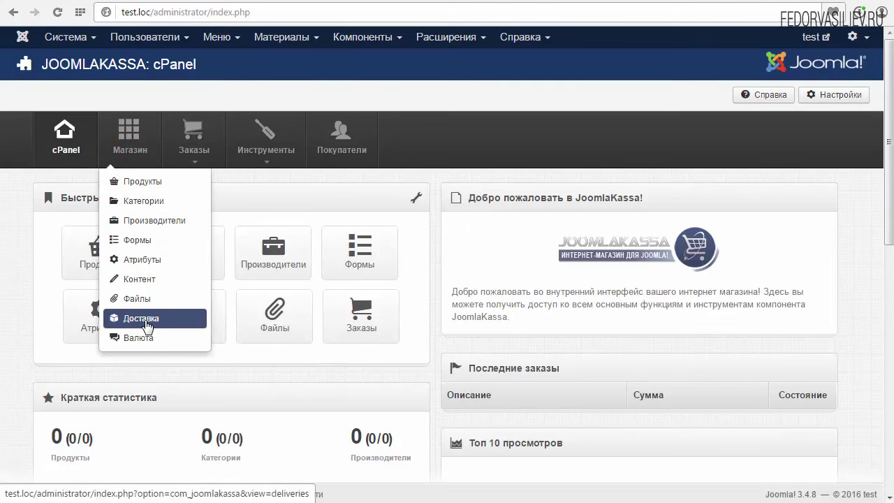
{"action": "left_click", "coordinate": [267, 198]}
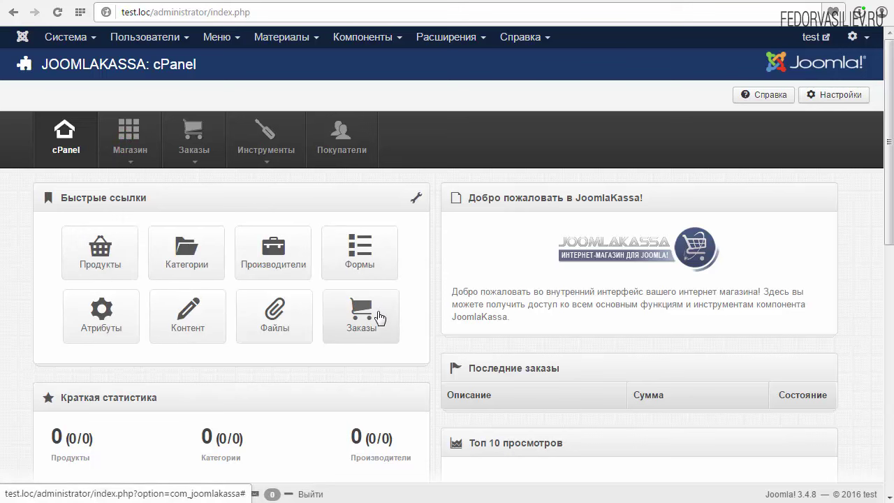
{"action": "left_click", "coordinate": [123, 149]}
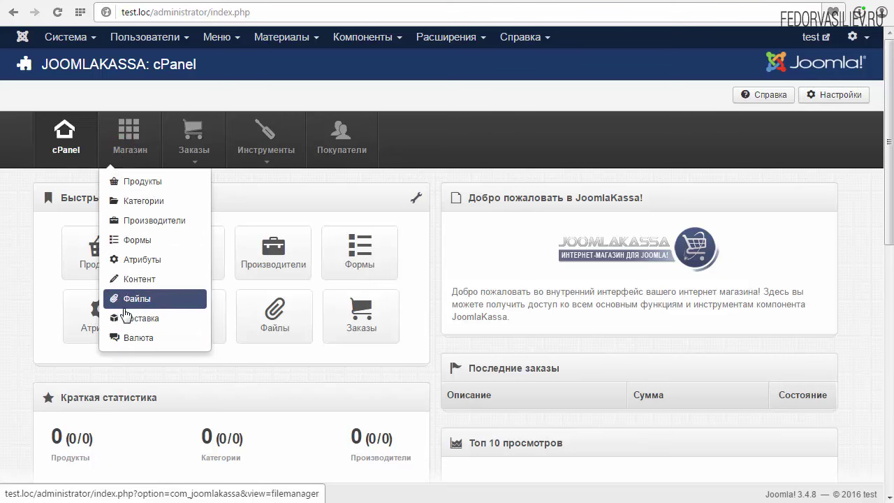
{"action": "left_click", "coordinate": [262, 193]}
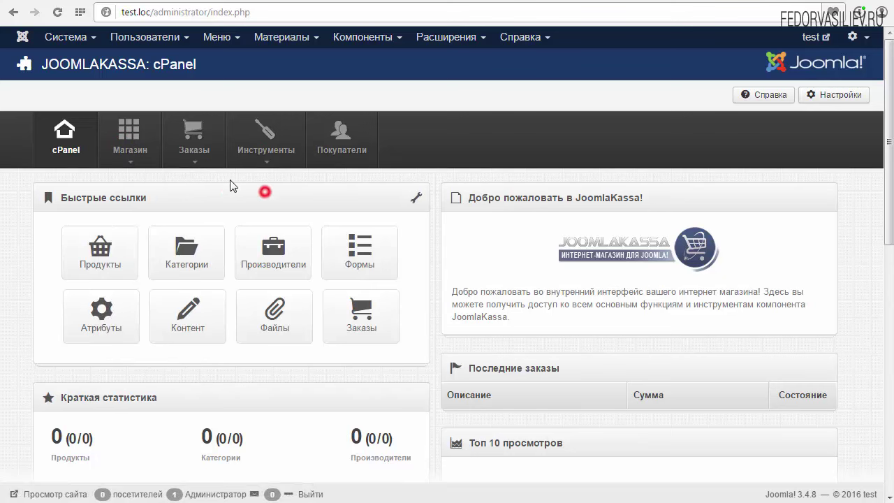
{"action": "left_click", "coordinate": [363, 37]}
{"action": "mouse_move", "coordinate": [361, 68]}
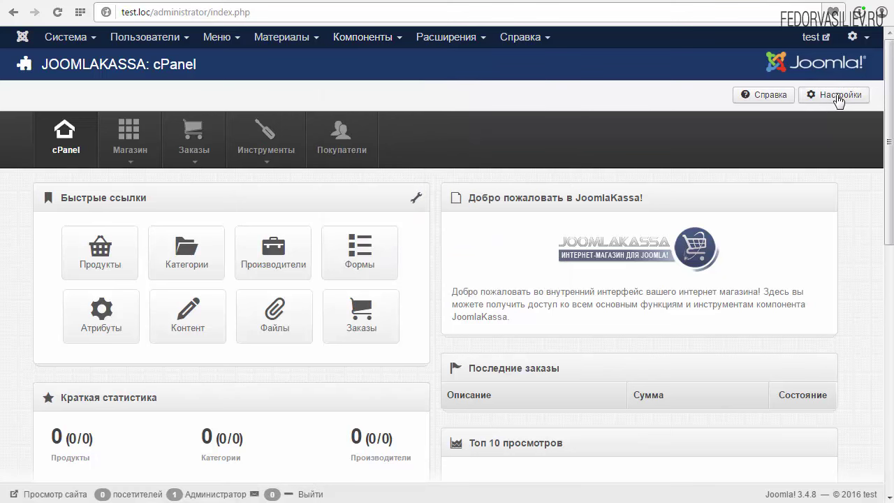
- Enable all the elements from Продукты to Конфигурация for the Быстрые ссылки block and save the selection
{"action": "left_click", "coordinate": [417, 201]}
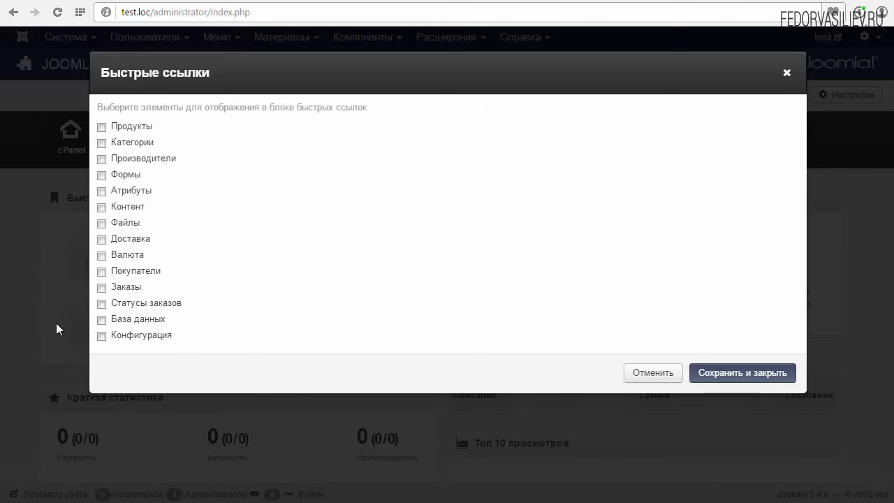
{"action": "left_click", "coordinate": [101, 336]}
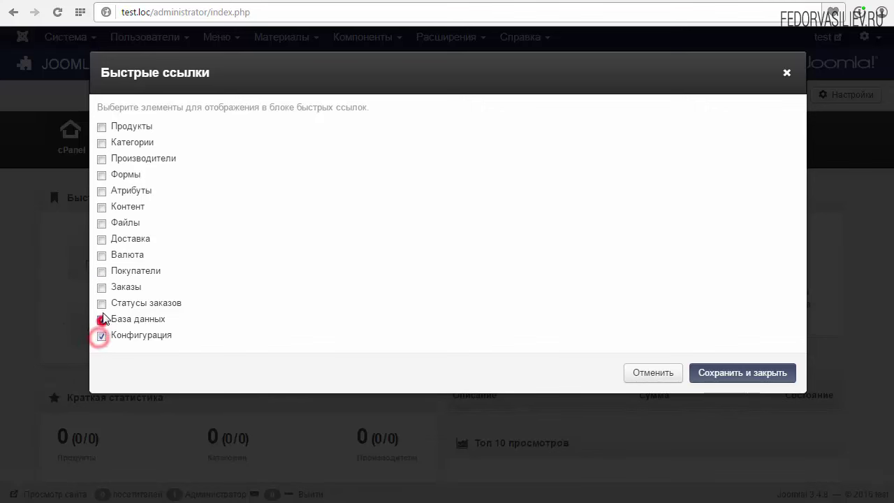
{"action": "left_click", "coordinate": [101, 319]}
{"action": "left_click", "coordinate": [101, 303]}
{"action": "left_click", "coordinate": [101, 287]}
{"action": "left_click", "coordinate": [101, 271]}
{"action": "left_click", "coordinate": [101, 255]}
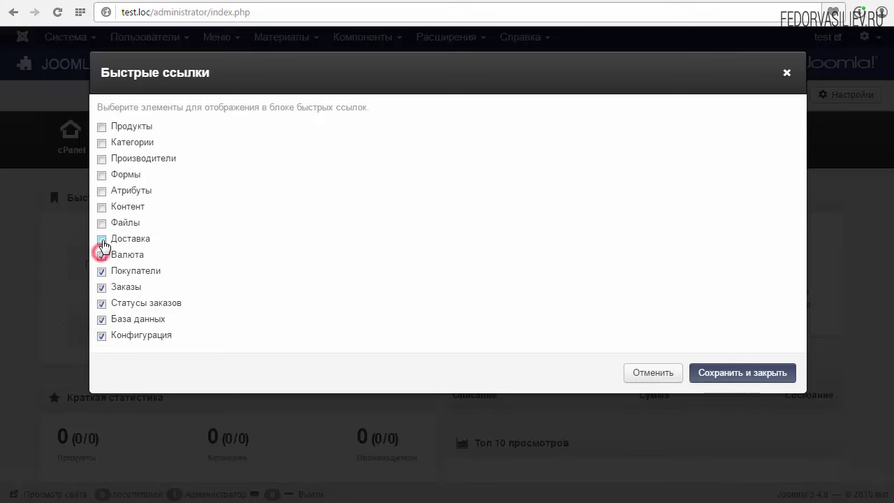
{"action": "left_click", "coordinate": [101, 238]}
{"action": "left_click", "coordinate": [101, 222]}
{"action": "left_click", "coordinate": [101, 191]}
{"action": "left_click", "coordinate": [102, 175]}
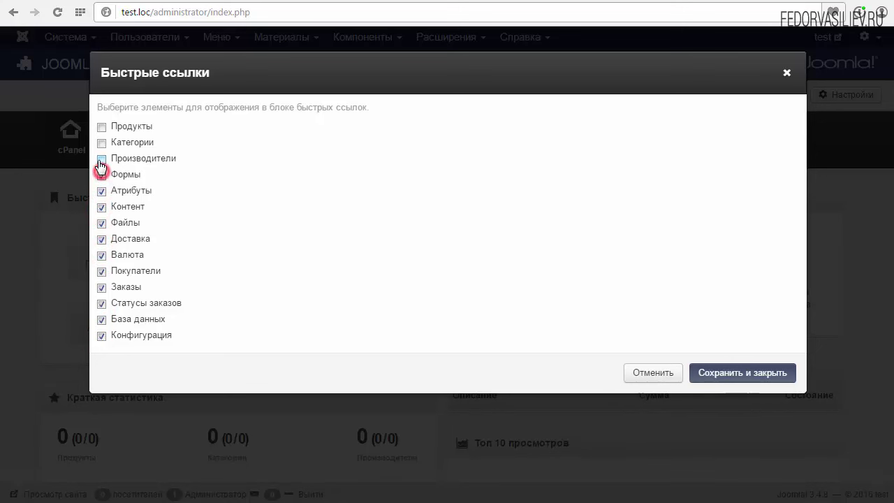
{"action": "left_click", "coordinate": [102, 158]}
{"action": "left_click", "coordinate": [101, 143]}
{"action": "left_click", "coordinate": [101, 126]}
{"action": "left_click", "coordinate": [738, 372]}
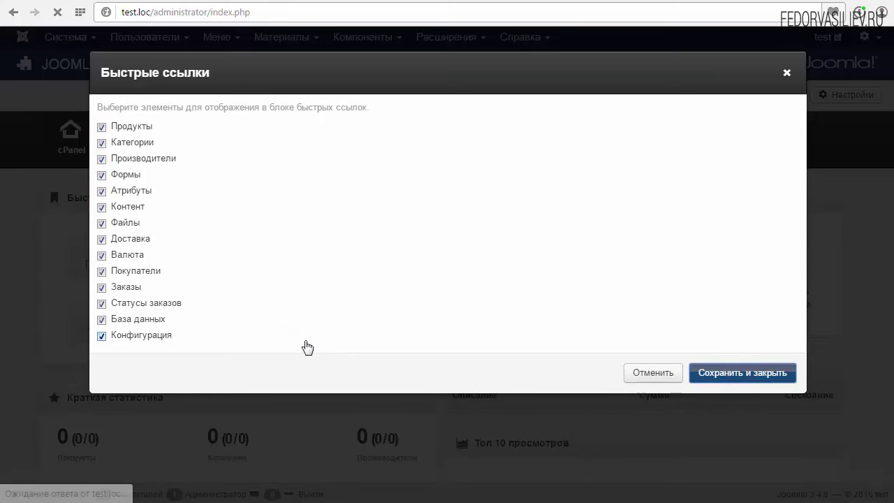
- Start a new category in JoomlaKassa's Категории section and give it the title Смартфоны
{"action": "scroll", "coordinate": [307, 343], "scroll_direction": "down", "scroll_amount": 2}
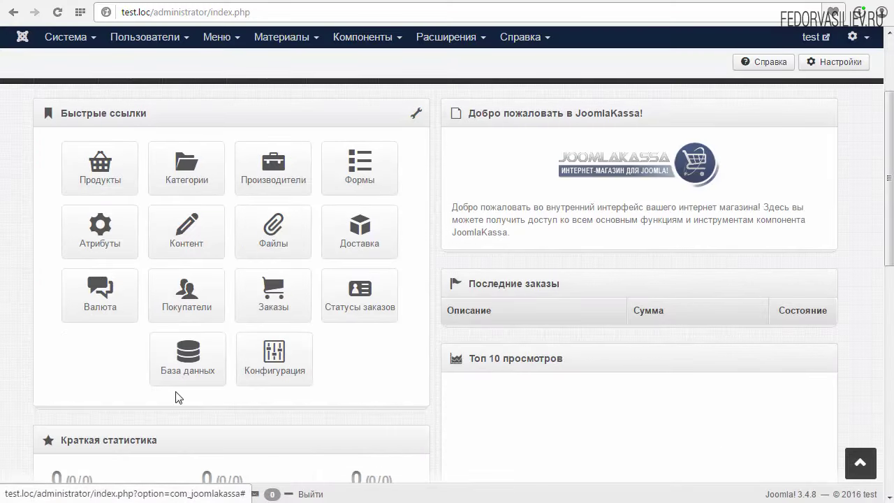
{"action": "scroll", "coordinate": [375, 389], "scroll_direction": "up", "scroll_amount": 2}
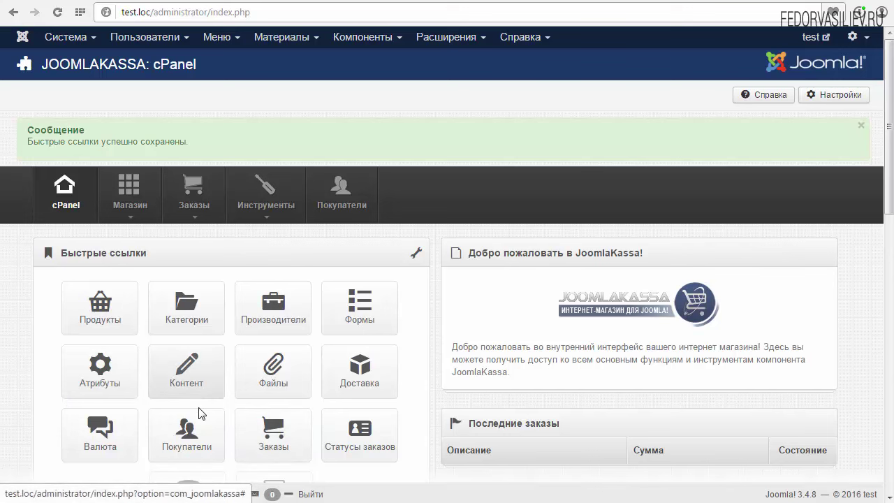
{"action": "left_click", "coordinate": [184, 304]}
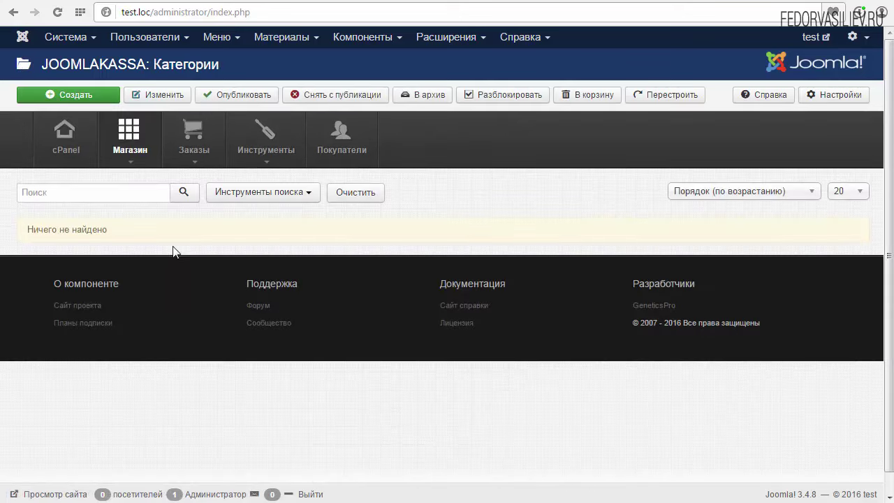
{"action": "left_click", "coordinate": [88, 95]}
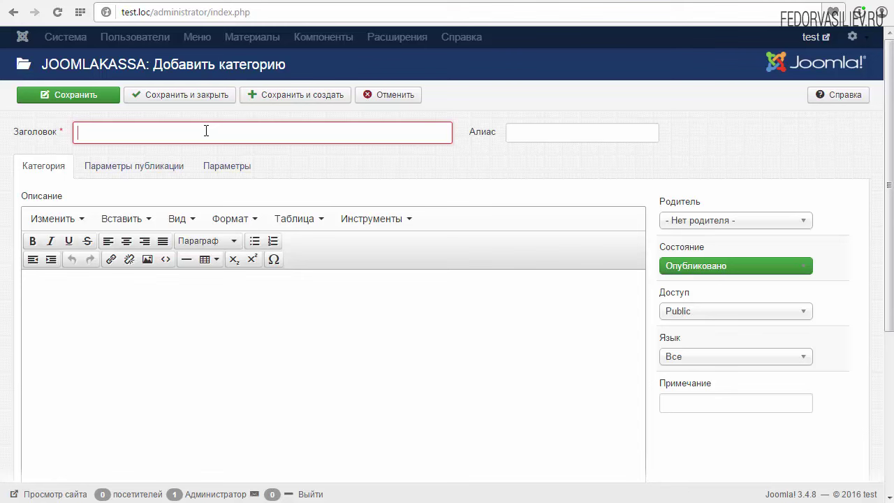
{"action": "type", "text": "Смартфоны"}
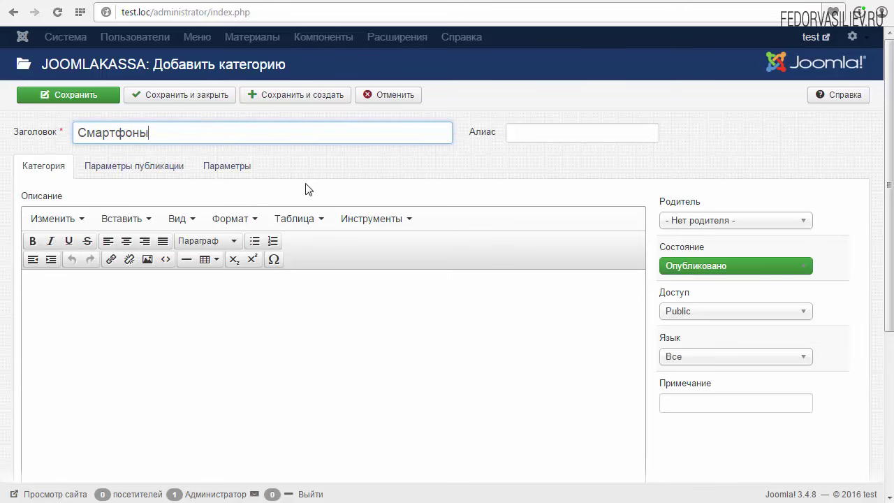
- Look through the Смартфоны category's description, Параметры публикации and Параметры settings, and save and close the category
{"action": "scroll", "coordinate": [501, 307], "scroll_direction": "down", "scroll_amount": 2}
{"action": "scroll", "coordinate": [398, 321], "scroll_direction": "up", "scroll_amount": 2}
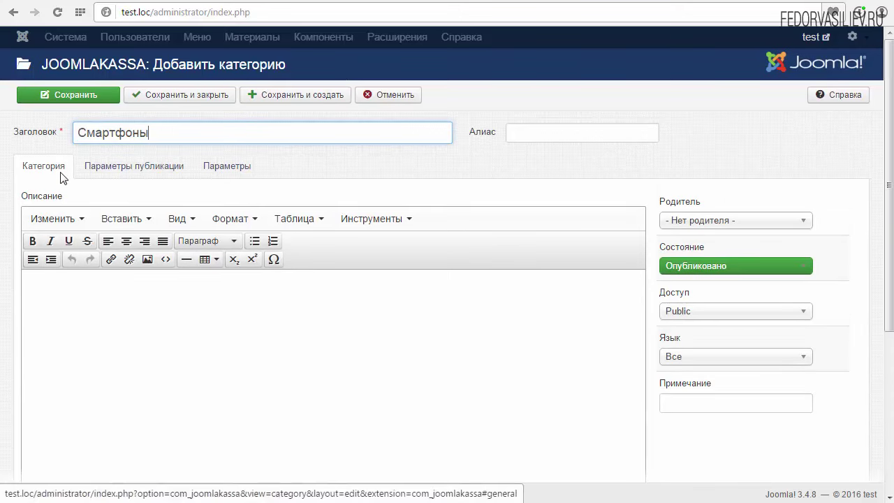
{"action": "scroll", "coordinate": [216, 284], "scroll_direction": "down", "scroll_amount": 4}
{"action": "scroll", "coordinate": [217, 341], "scroll_direction": "up", "scroll_amount": 3}
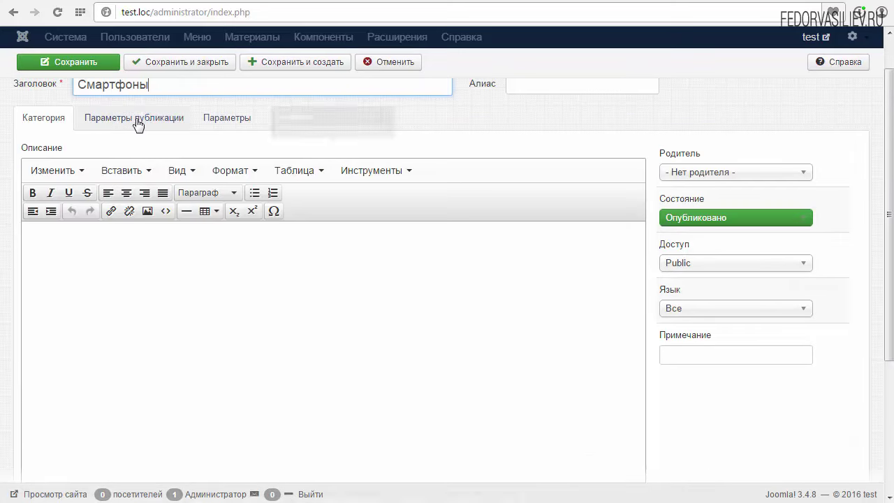
{"action": "left_click", "coordinate": [160, 119]}
{"action": "left_click", "coordinate": [226, 147]}
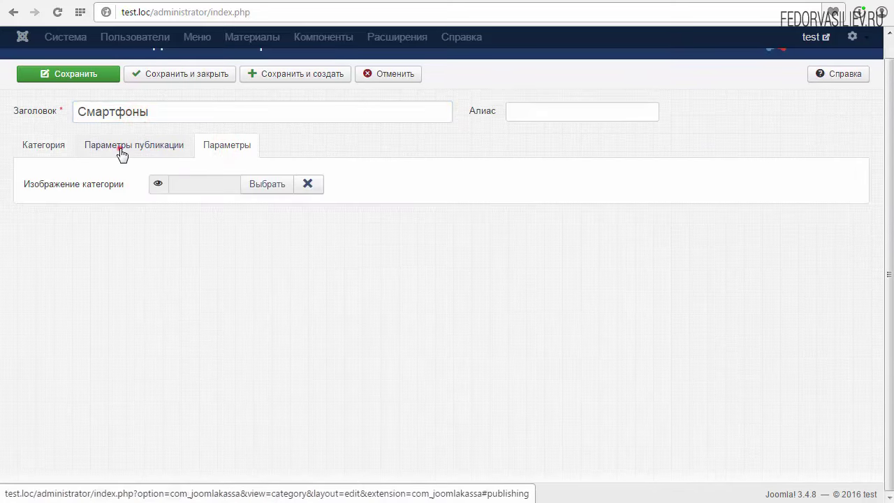
{"action": "left_click", "coordinate": [67, 146]}
{"action": "scroll", "coordinate": [640, 215], "scroll_direction": "down", "scroll_amount": 3}
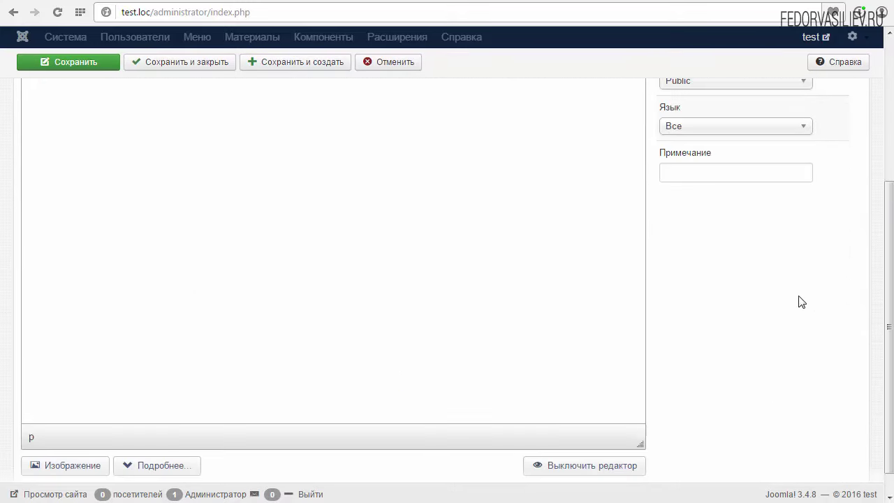
{"action": "scroll", "coordinate": [624, 303], "scroll_direction": "up", "scroll_amount": 3}
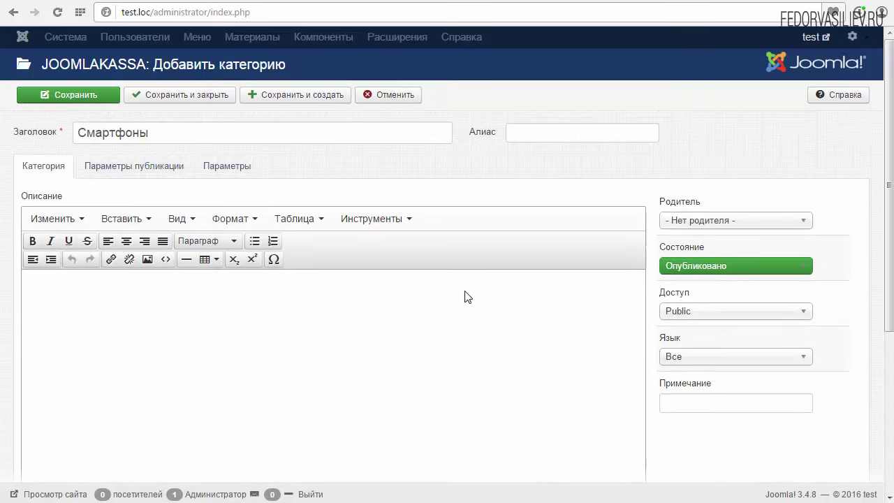
{"action": "left_click", "coordinate": [185, 99]}
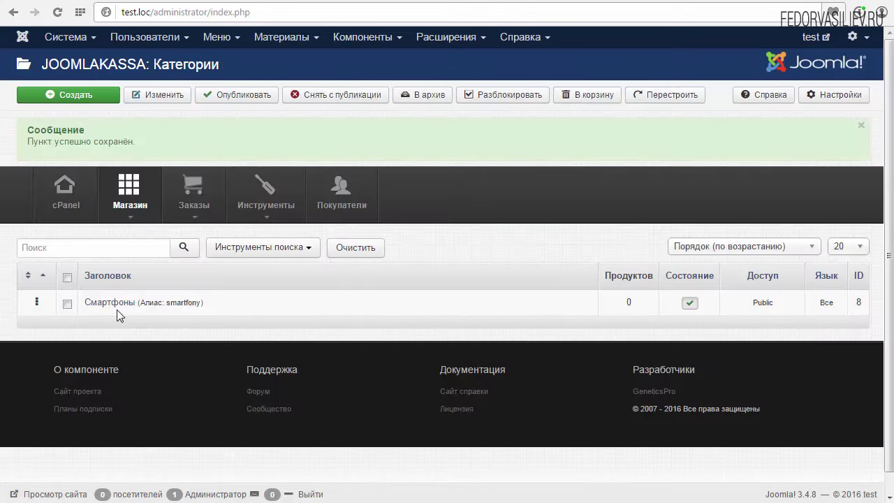
- Create a second category titled Телефоны, and save and close it
{"action": "left_click", "coordinate": [82, 102]}
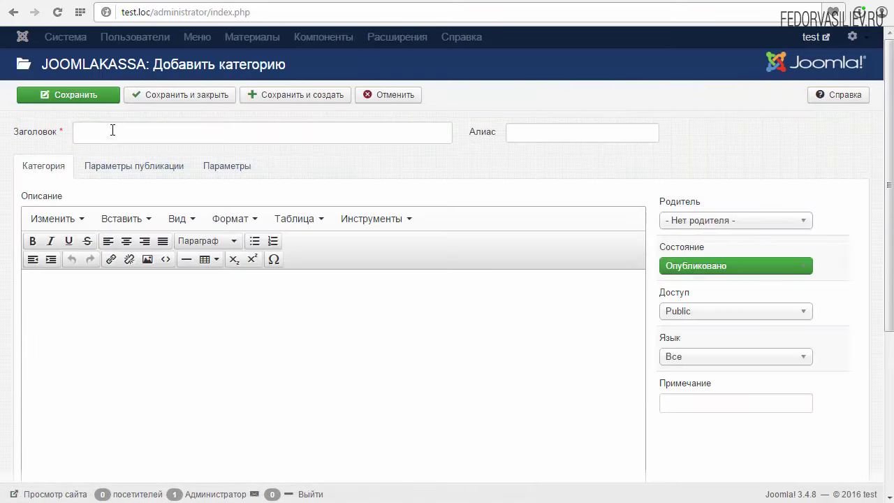
{"action": "left_click", "coordinate": [113, 131]}
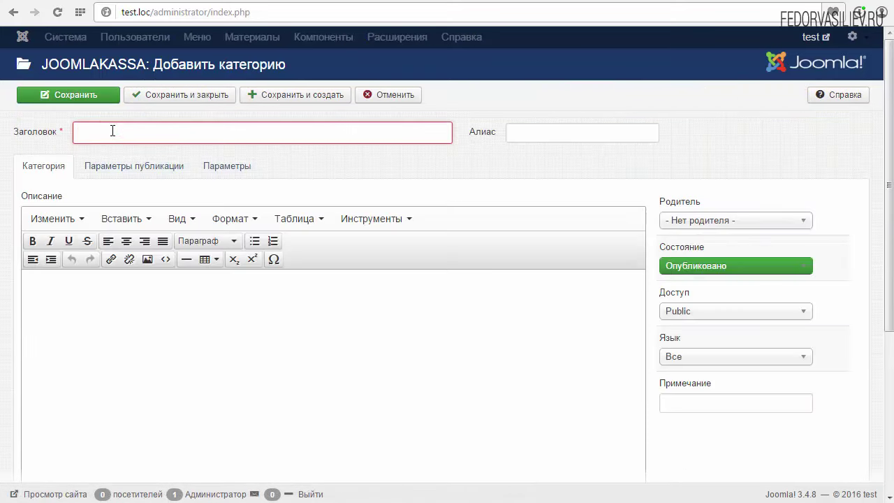
{"action": "type", "text": "Телефоны"}
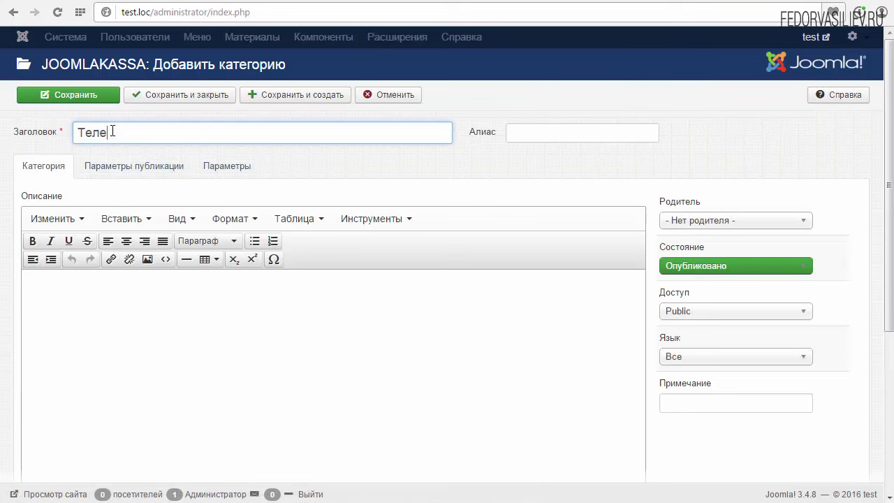
{"action": "left_click", "coordinate": [165, 94]}
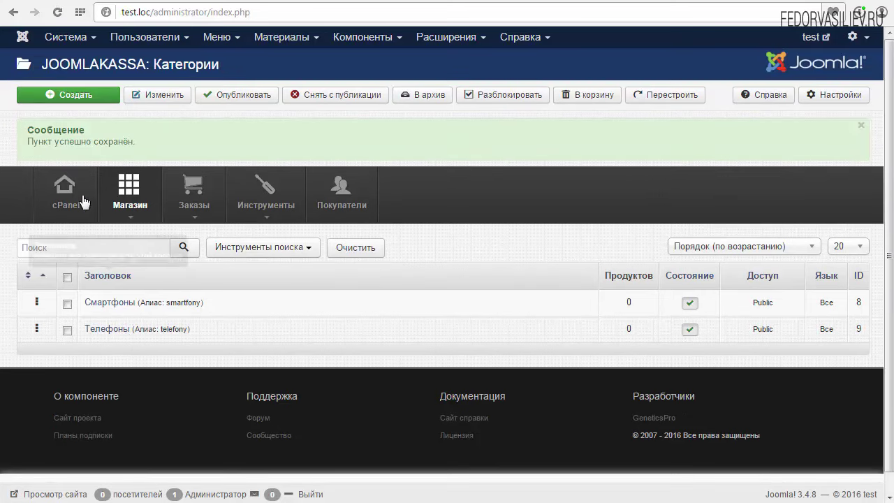
- Start a new product in the store's Продукты section and name it "Смартфон Apple iPhone 6S Plus 64GB Space"
{"action": "left_click", "coordinate": [130, 201]}
{"action": "left_click", "coordinate": [147, 236]}
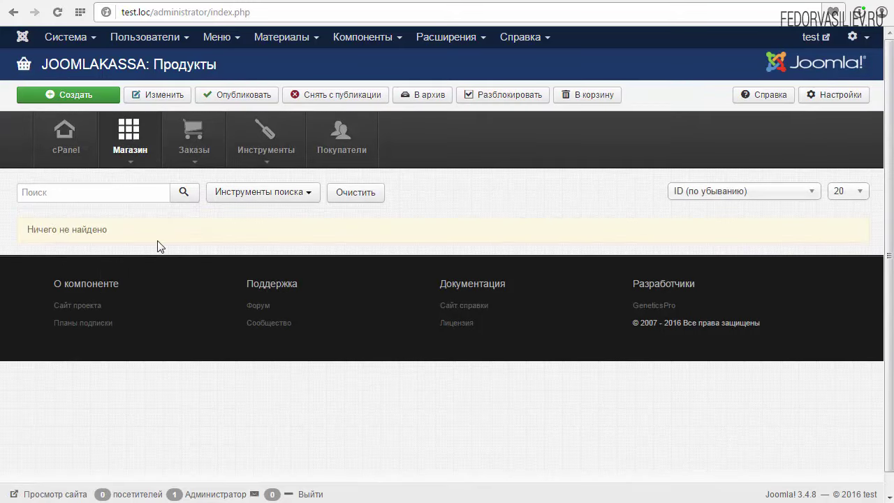
{"action": "left_click_drag", "start_coordinate": [135, 235], "coordinate": [54, 227]}
{"action": "left_click", "coordinate": [166, 229]}
{"action": "left_click", "coordinate": [68, 94]}
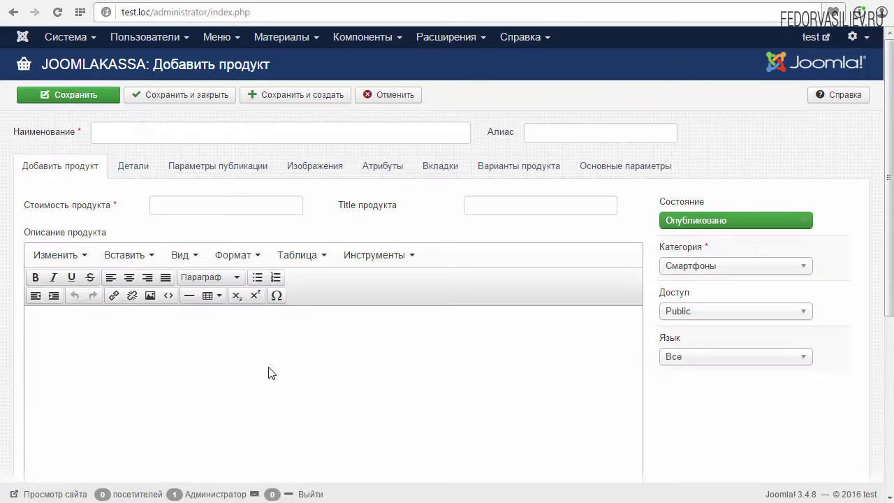
{"action": "right_click", "coordinate": [137, 133]}
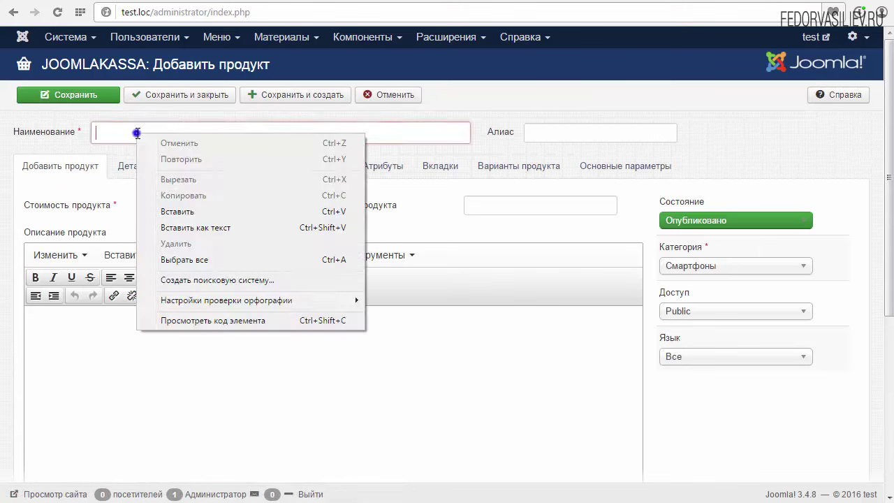
{"action": "left_click", "coordinate": [175, 212]}
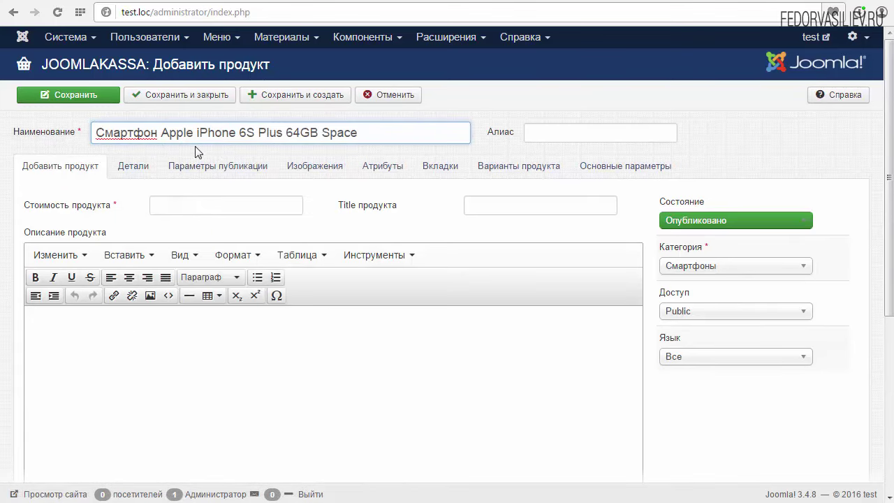
{"action": "left_click", "coordinate": [376, 134]}
- Set the product's cost (Стоимость продукта) to 67 491
{"action": "mouse_move", "coordinate": [113, 212]}
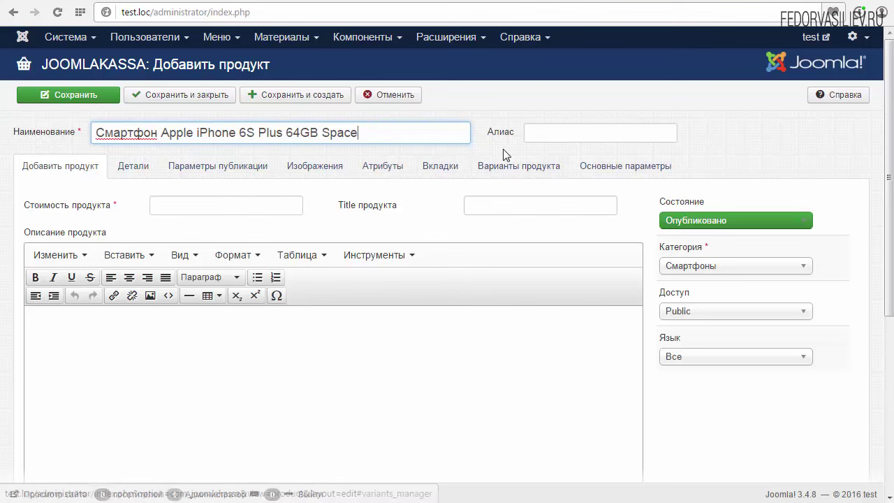
{"action": "scroll", "coordinate": [256, 268], "scroll_direction": "down", "scroll_amount": 5}
{"action": "scroll", "coordinate": [255, 269], "scroll_direction": "up", "scroll_amount": 5}
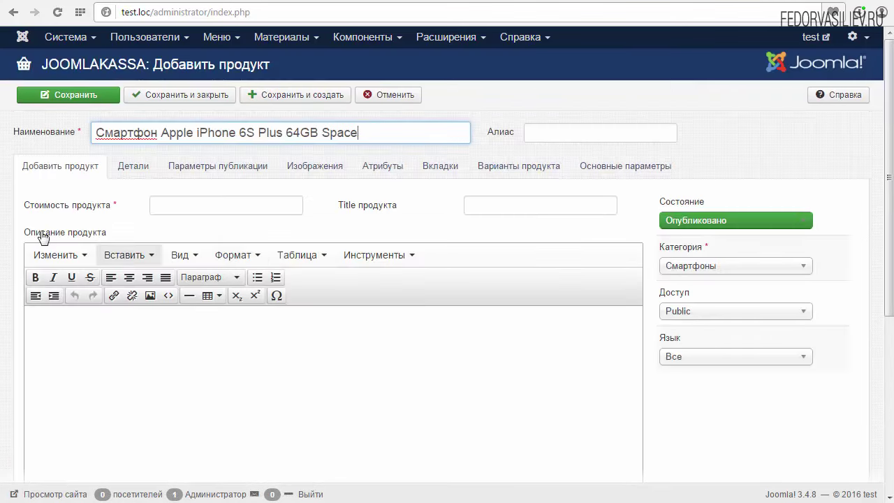
{"action": "left_click", "coordinate": [175, 203]}
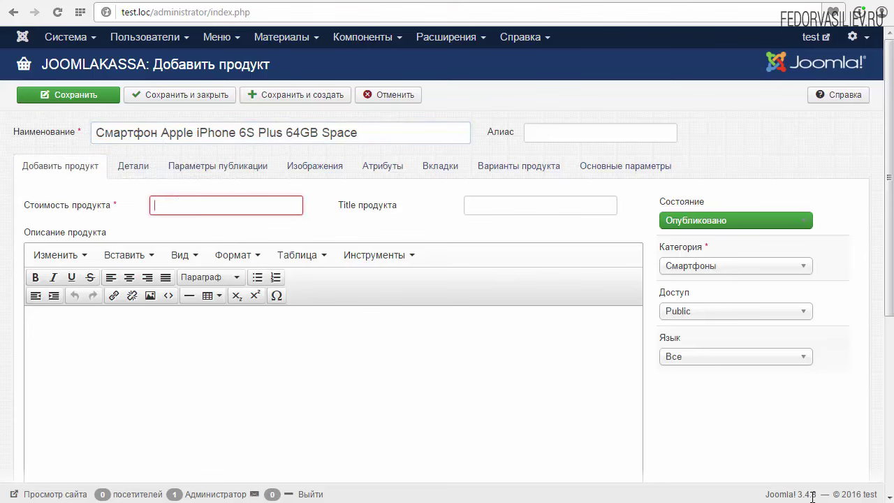
{"action": "right_click", "coordinate": [167, 202]}
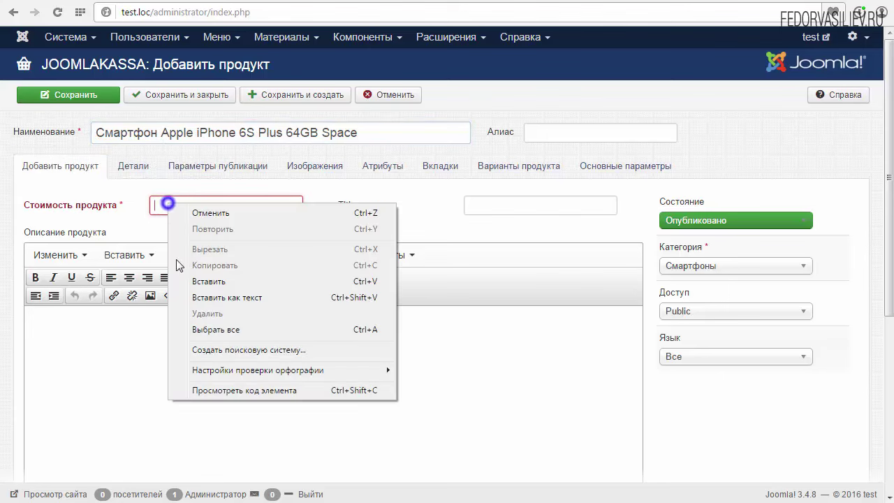
{"action": "left_click", "coordinate": [204, 280]}
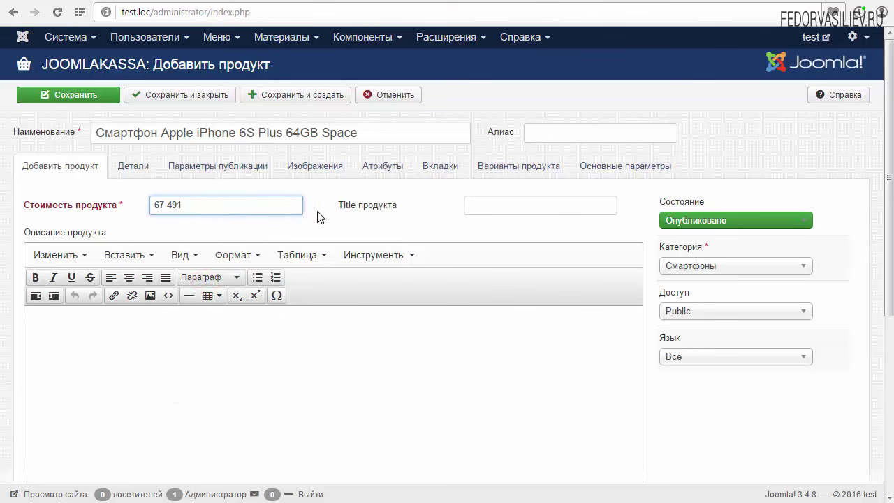
- Copy "Apple iPhone 6S Plus 64GB Space" from the product name into the Title продукта field
{"action": "mouse_move", "coordinate": [348, 212]}
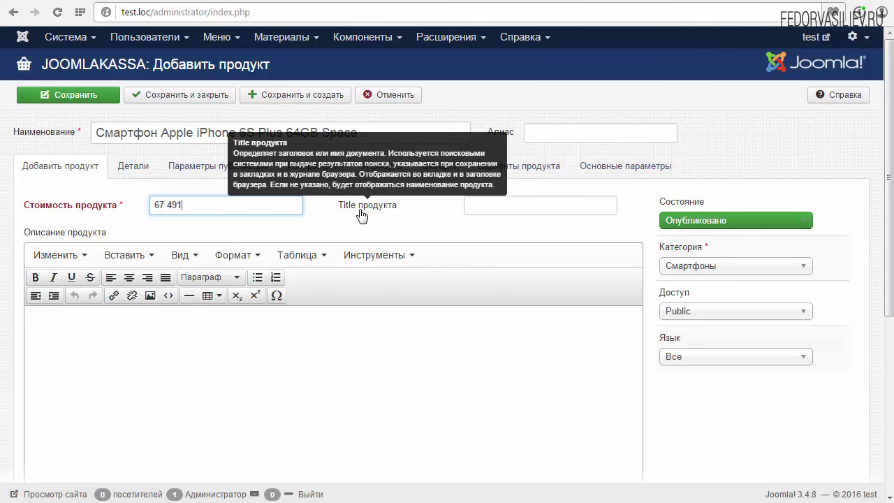
{"action": "left_click", "coordinate": [506, 205]}
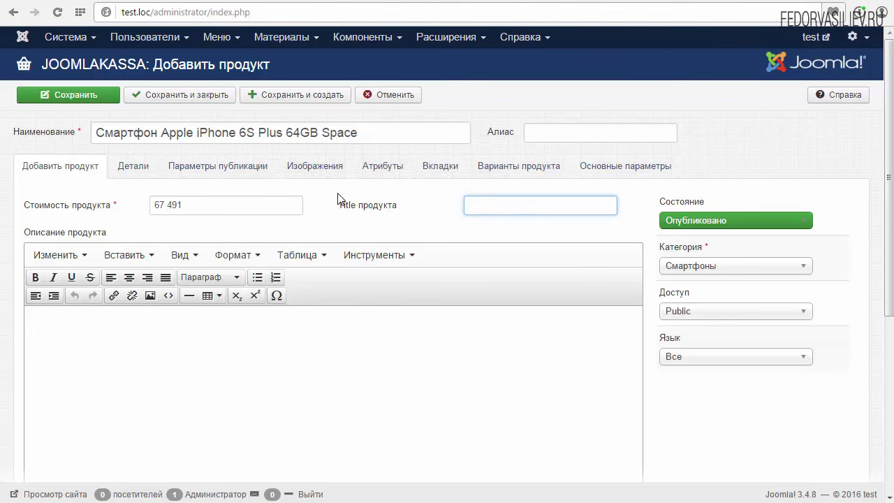
{"action": "left_click_drag", "start_coordinate": [374, 130], "coordinate": [162, 133]}
{"action": "key", "text": "ctrl+c"}
{"action": "right_click", "coordinate": [173, 132]}
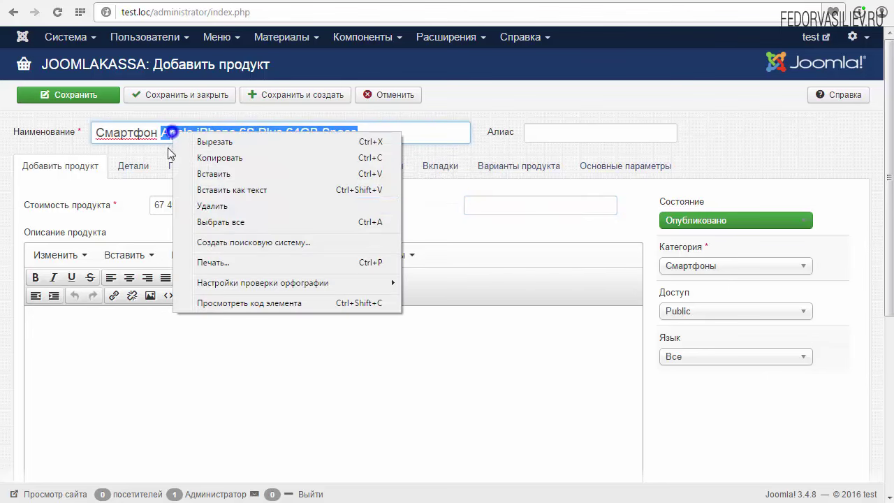
{"action": "left_click", "coordinate": [216, 158]}
{"action": "right_click", "coordinate": [473, 202]}
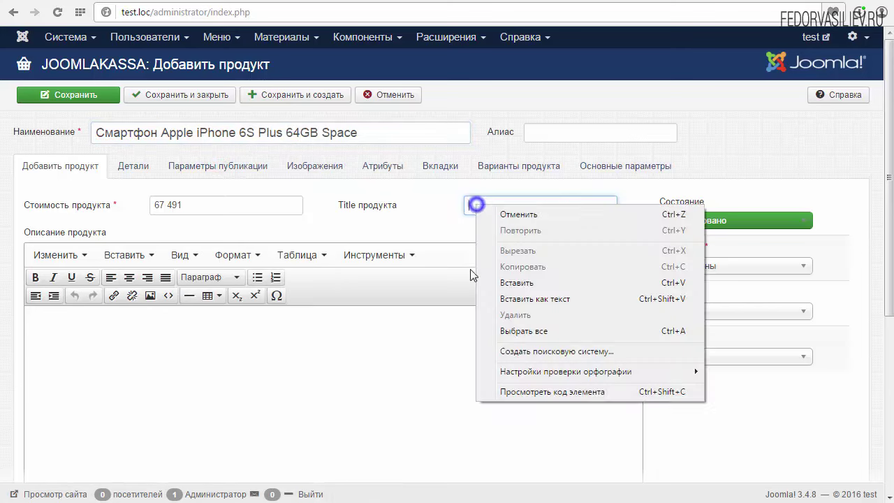
{"action": "left_click", "coordinate": [516, 278]}
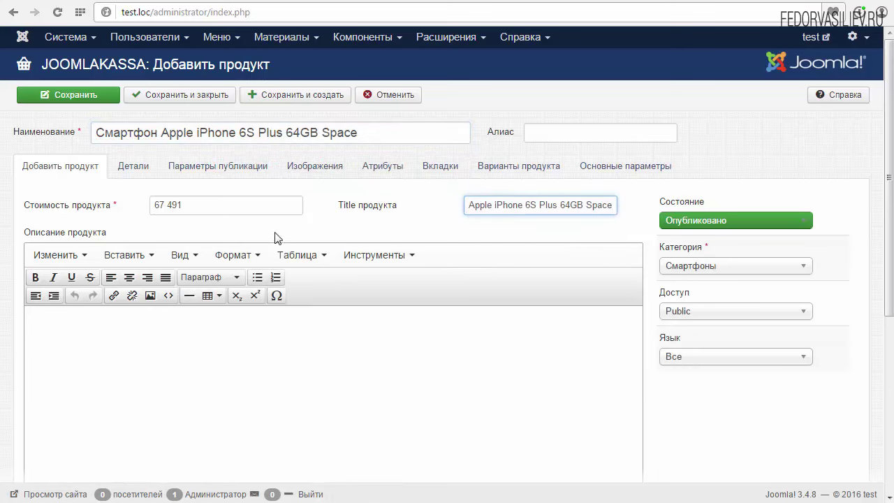
- Fill the product description with the heading "Описание Apple iPhone 6S Plus 64GB Space Gray" and the "Флагман обновленного модельного ряда" paragraph, removing the blank line between them
{"action": "key", "text": "Tab"}
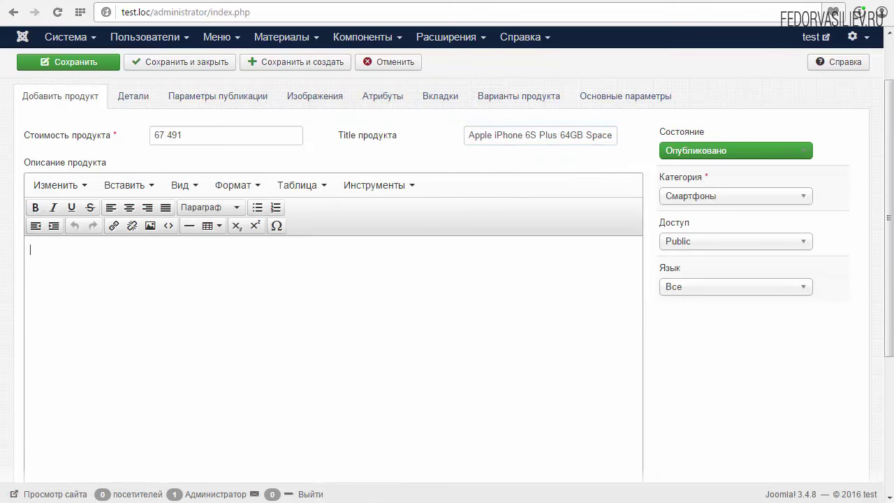
{"action": "type", "text": "Описание Apple iPhone 6S Plus 64GB Space Gray  Флагман обновленного модельного ряда компании Apple привлекает внимание узнаваемым дизайном и техническими характеристиками, способными удовлетворить все потребности современного пользователя."}
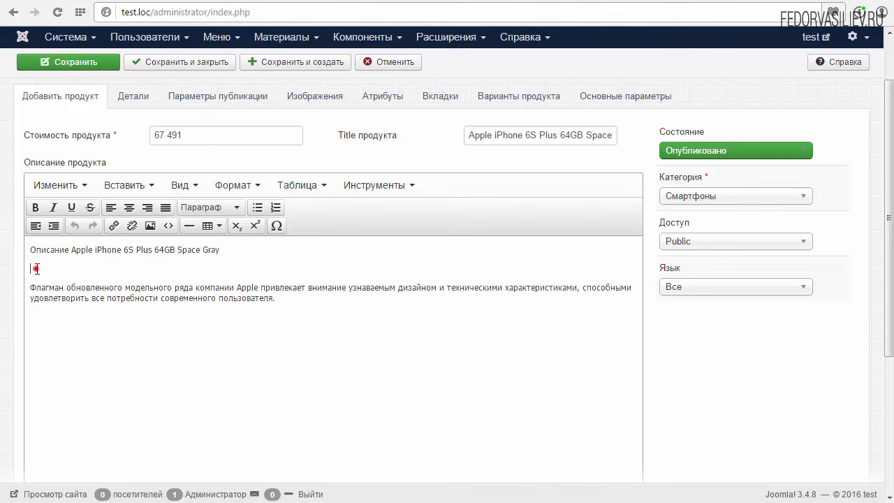
{"action": "key", "text": "BackSpace"}
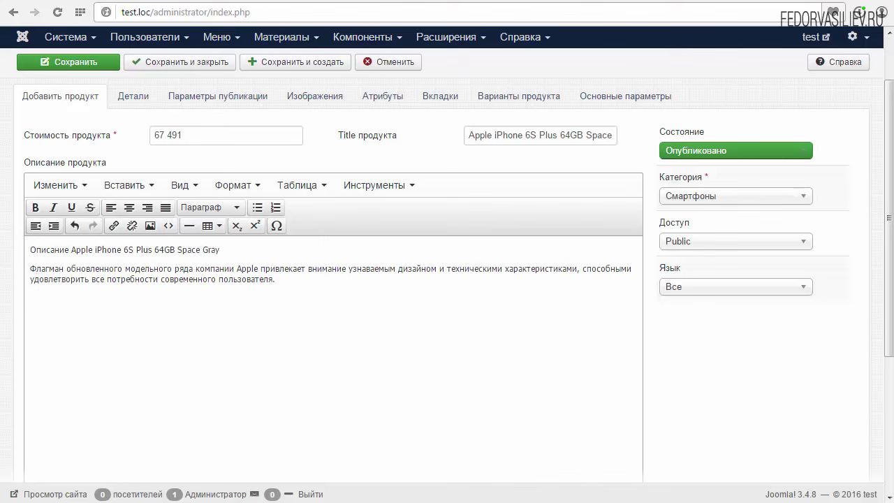
{"action": "scroll", "coordinate": [264, 349], "scroll_direction": "down", "scroll_amount": 5}
{"action": "scroll", "coordinate": [265, 347], "scroll_direction": "up", "scroll_amount": 6}
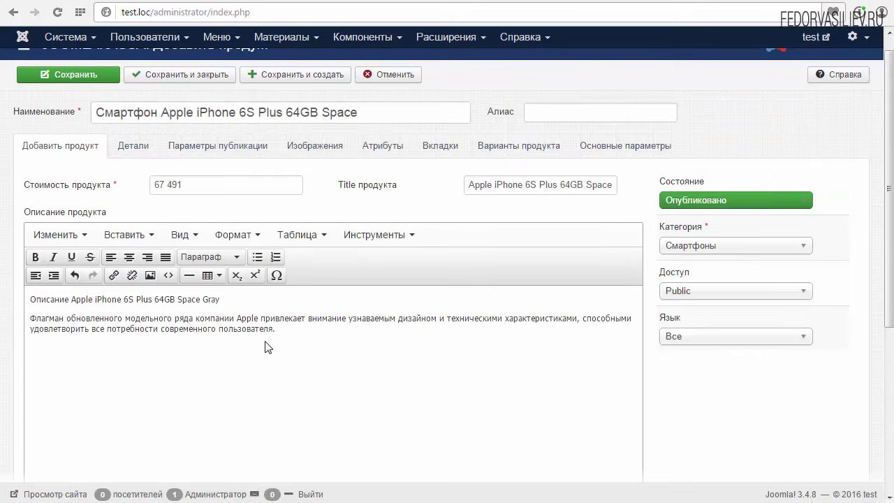
- Make the description's heading line "Описание Apple iPhone 6S Plus 64GB Space Gray" bold
{"action": "triple_click", "coordinate": [104, 296]}
{"action": "left_click", "coordinate": [35, 257]}
{"action": "left_click", "coordinate": [196, 301]}
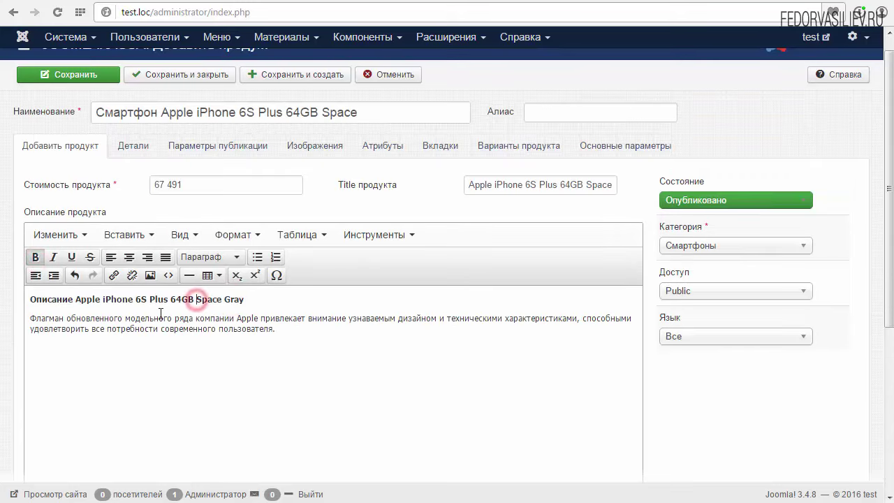
{"action": "left_click", "coordinate": [190, 325]}
{"action": "left_click", "coordinate": [288, 327]}
{"action": "left_click", "coordinate": [71, 317]}
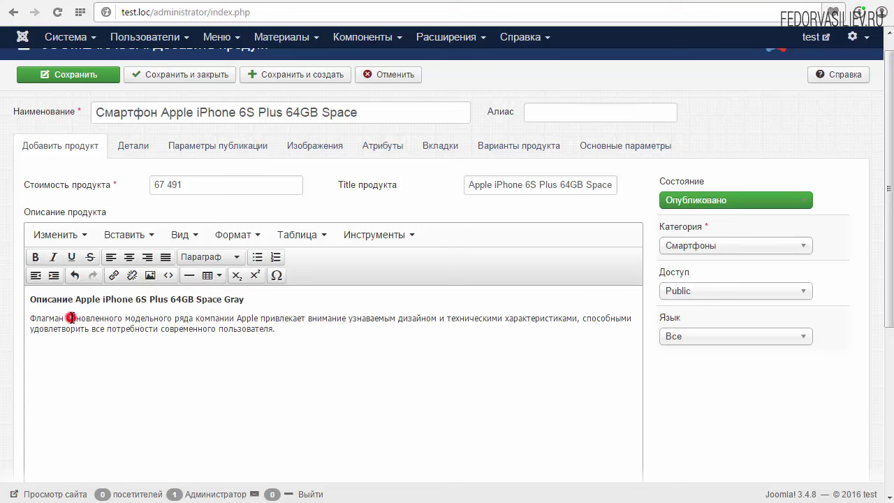
- Choose Смартфоны as the product's category (Категория)
{"action": "scroll", "coordinate": [376, 361], "scroll_direction": "down", "scroll_amount": 5}
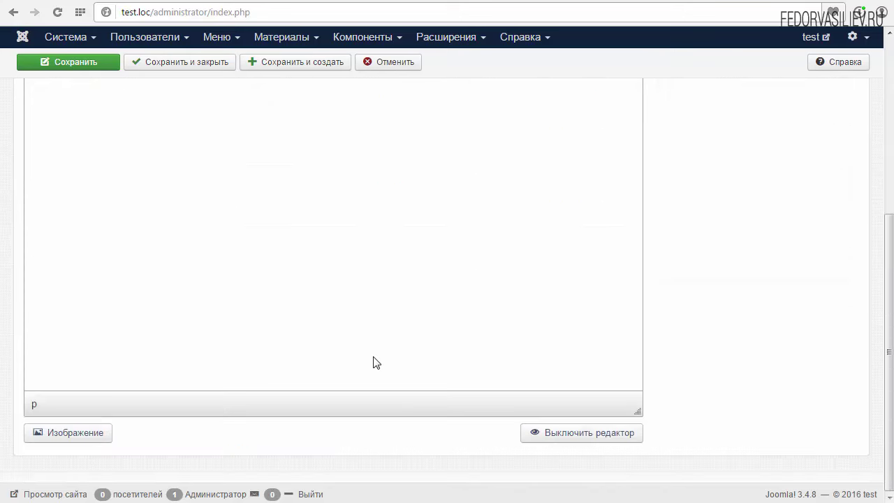
{"action": "scroll", "coordinate": [376, 361], "scroll_direction": "up", "scroll_amount": 5}
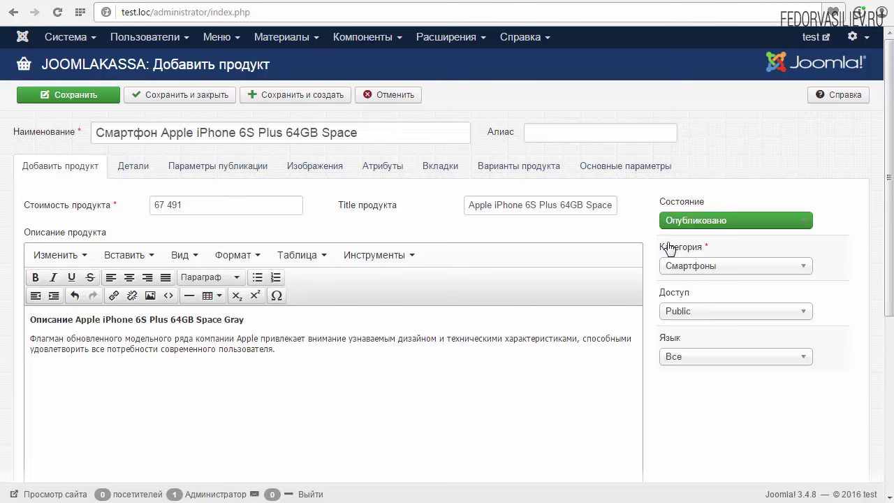
{"action": "left_click", "coordinate": [705, 265]}
{"action": "left_click", "coordinate": [688, 283]}
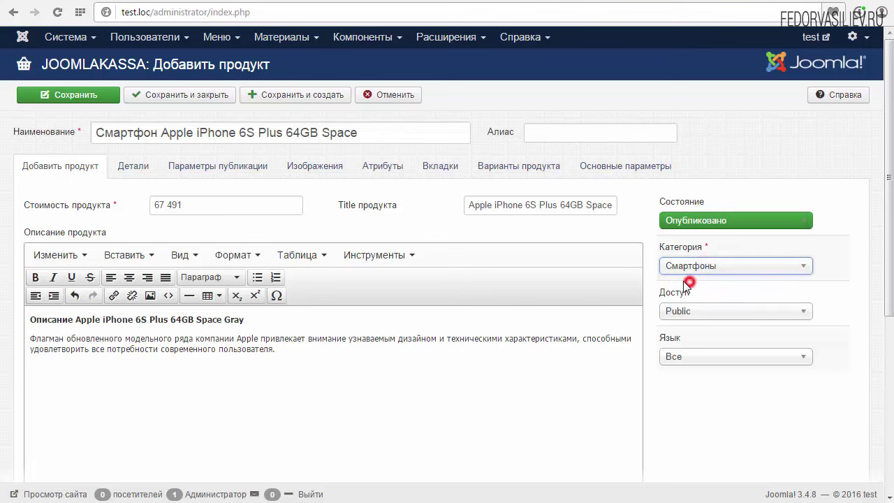
{"action": "left_click", "coordinate": [680, 264]}
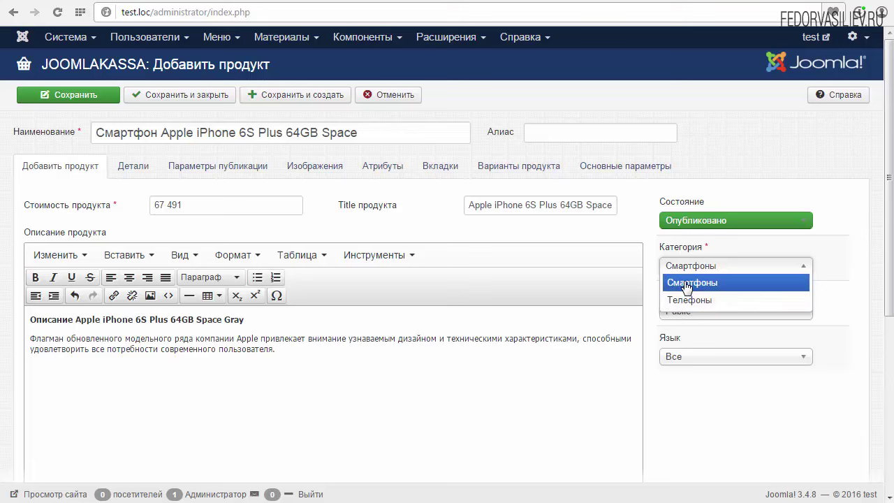
{"action": "left_click", "coordinate": [687, 283]}
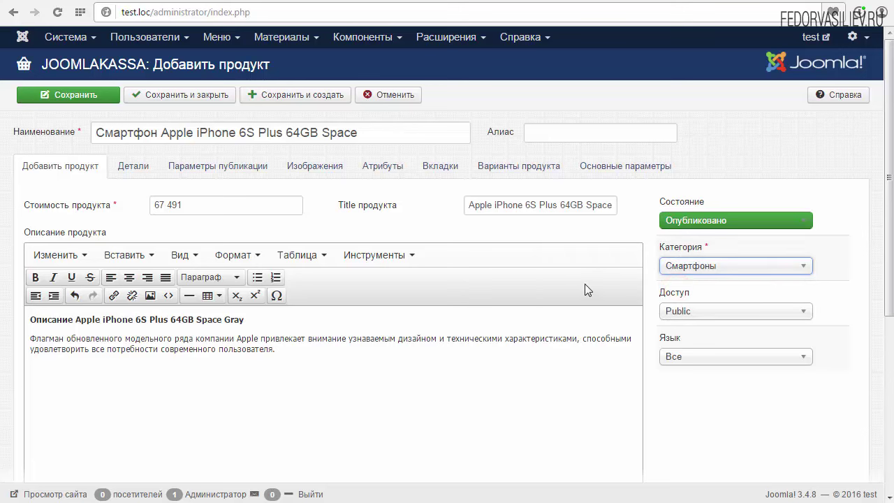
{"action": "key", "text": "Tab"}
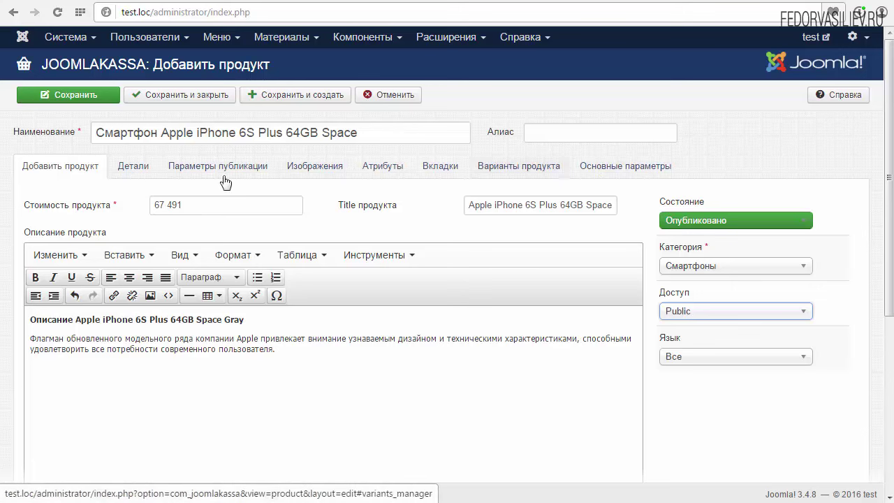
- Set the product code (Код продукта) to 001 in the product's details
{"action": "left_click", "coordinate": [128, 172]}
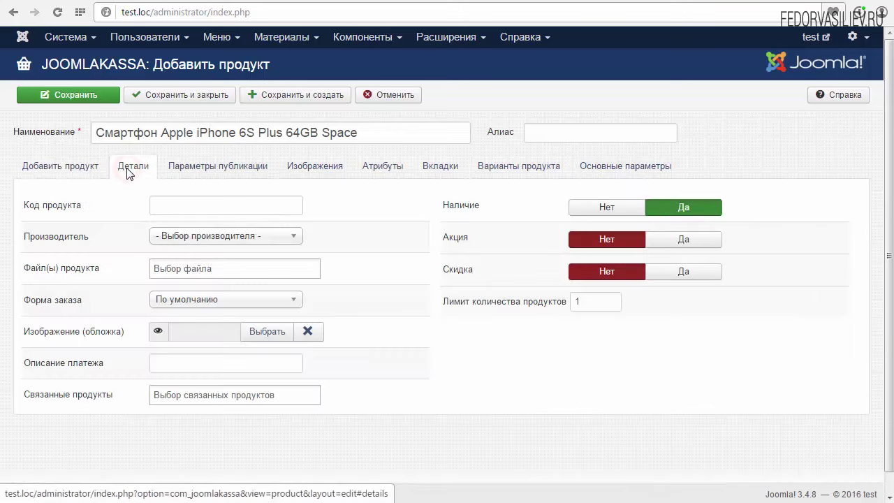
{"action": "mouse_move", "coordinate": [52, 211]}
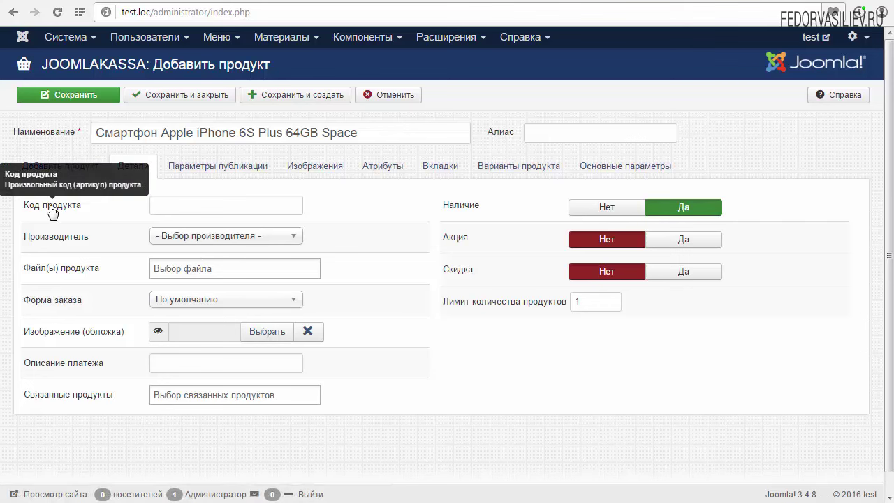
{"action": "left_click", "coordinate": [194, 205]}
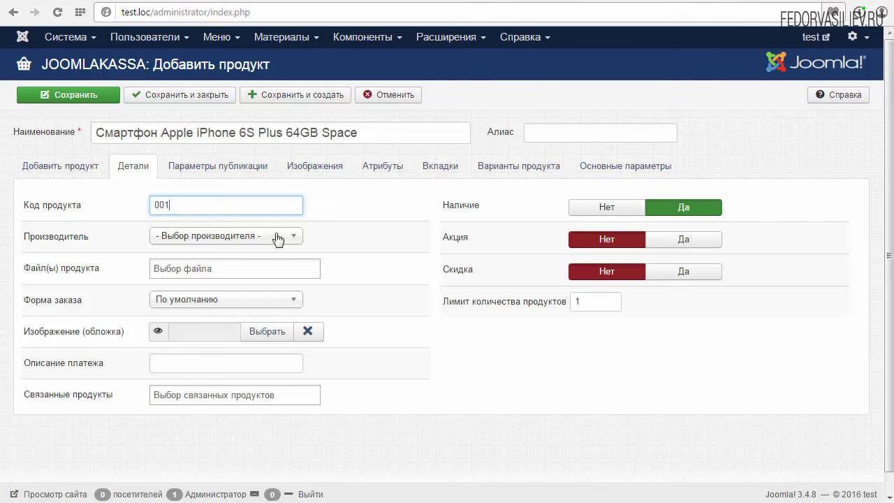
- Examine the choices for the product's manufacturer (Производитель) and order form (Форма заказа), and the hint for product files (Файл(ы) продукта)
{"action": "left_click", "coordinate": [34, 248]}
{"action": "left_click", "coordinate": [237, 235]}
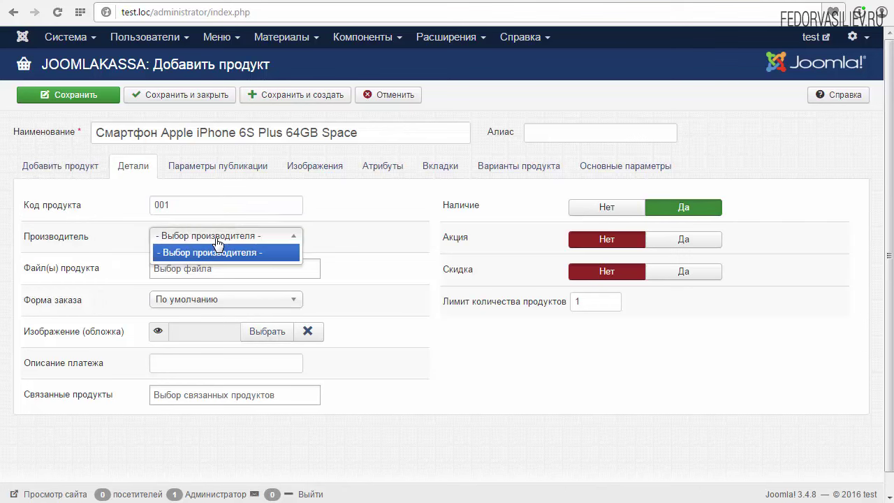
{"action": "left_click", "coordinate": [216, 239]}
{"action": "left_click", "coordinate": [169, 242]}
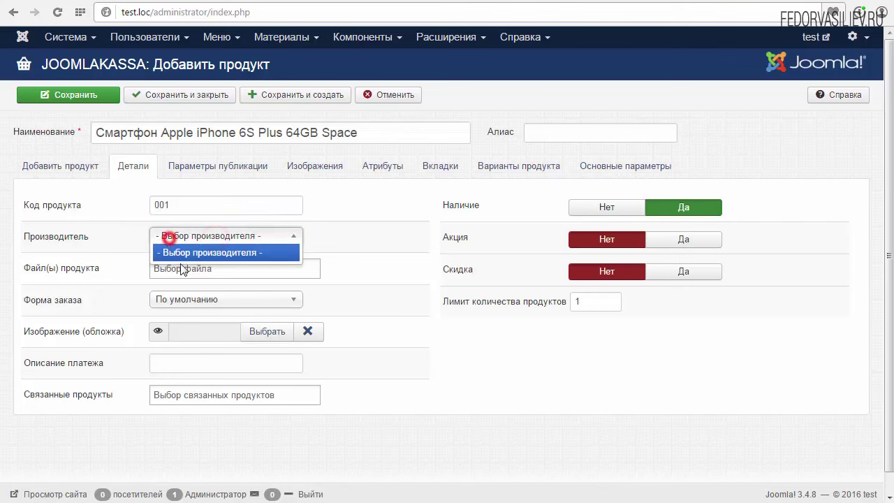
{"action": "left_click", "coordinate": [124, 236]}
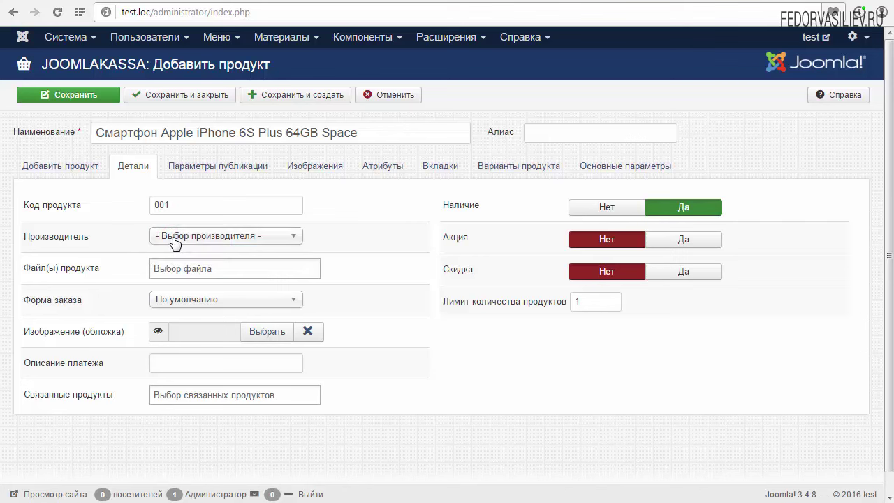
{"action": "left_click", "coordinate": [174, 243]}
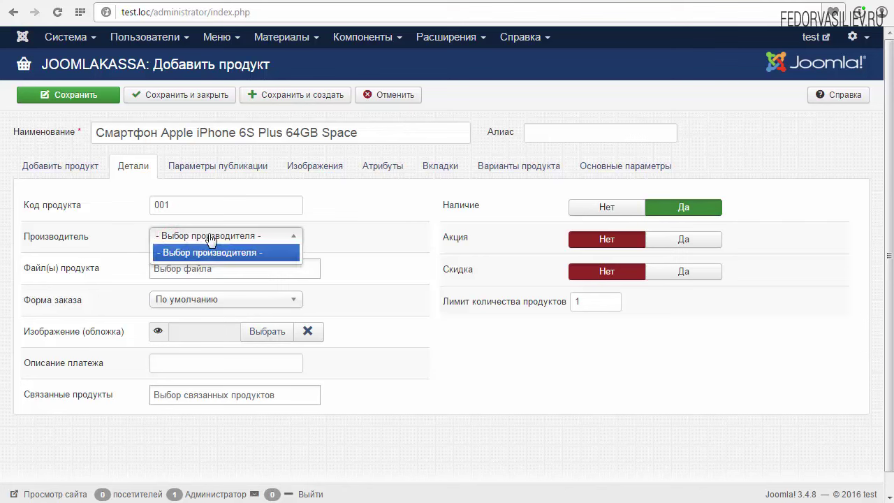
{"action": "left_click", "coordinate": [116, 236]}
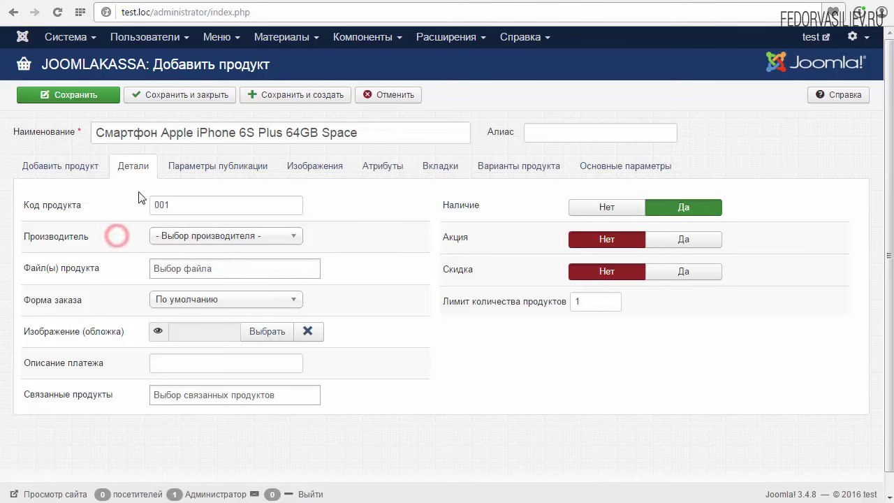
{"action": "left_click", "coordinate": [237, 235]}
{"action": "left_click", "coordinate": [364, 240]}
{"action": "mouse_move", "coordinate": [56, 278]}
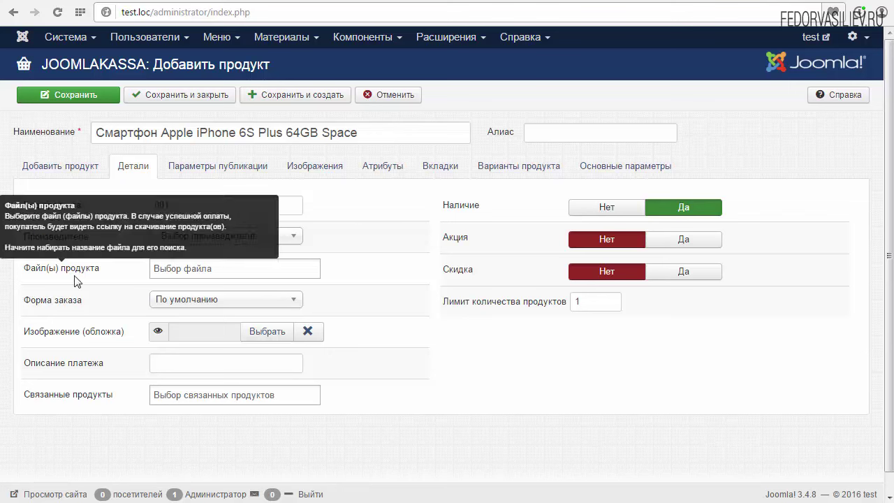
{"action": "left_click", "coordinate": [178, 299]}
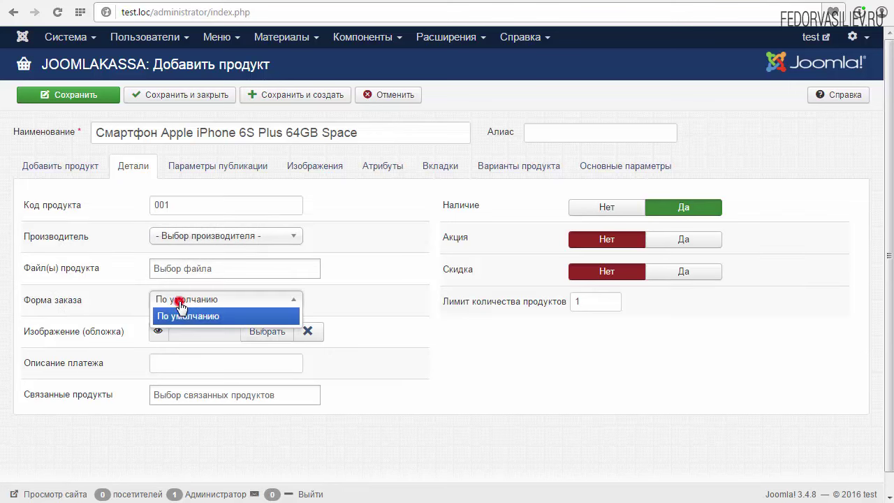
{"action": "left_click", "coordinate": [116, 300]}
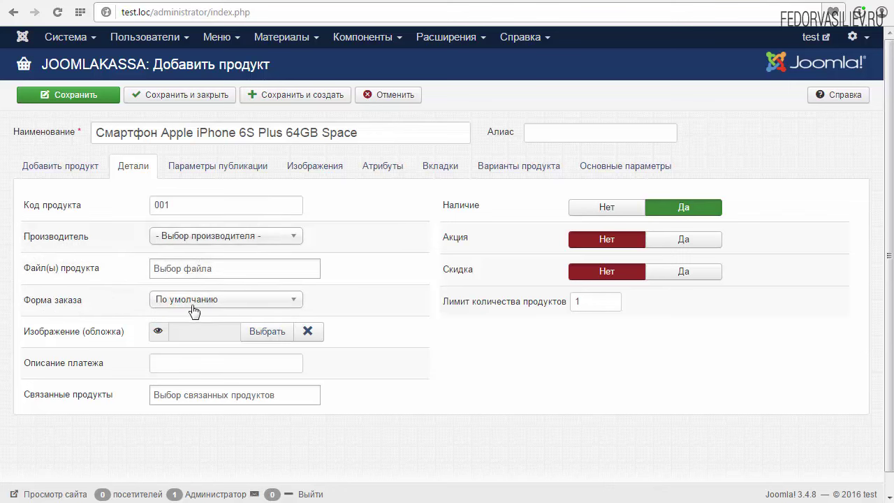
{"action": "left_click", "coordinate": [167, 305]}
{"action": "left_click", "coordinate": [122, 302]}
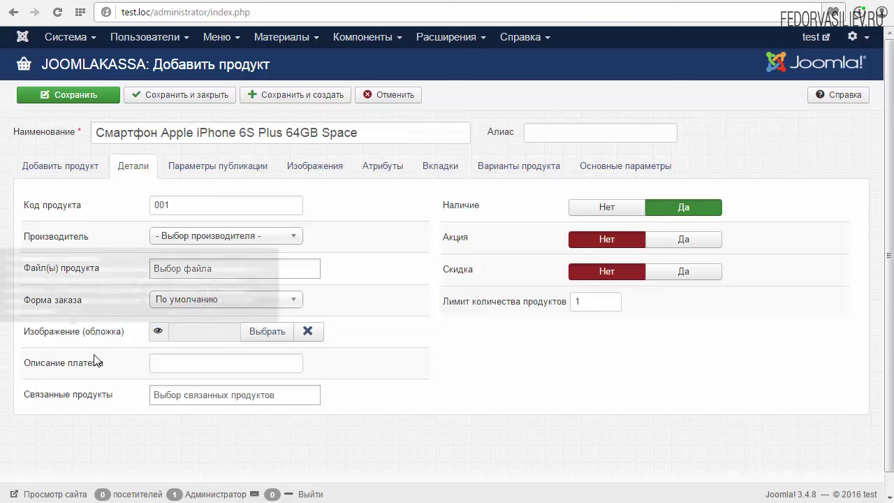
- Upload the image Apple-iPhone-5s-32Gb-Grey.jpg and insert it as the product's cover (Изображение (обложка))
{"action": "mouse_move", "coordinate": [83, 341]}
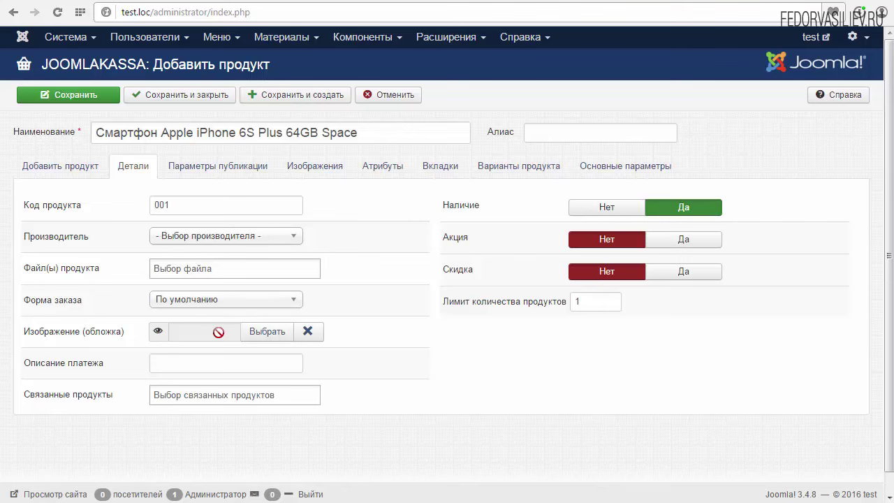
{"action": "left_click", "coordinate": [259, 333]}
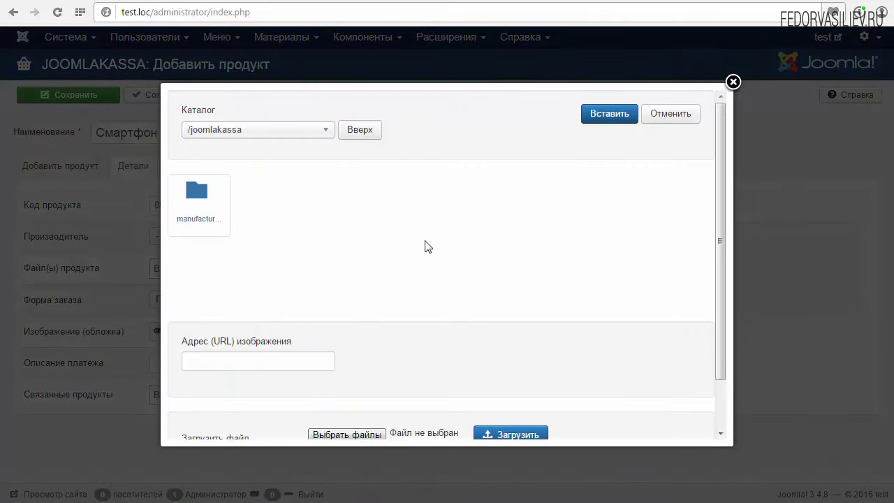
{"action": "scroll", "coordinate": [413, 257], "scroll_direction": "down", "scroll_amount": 2}
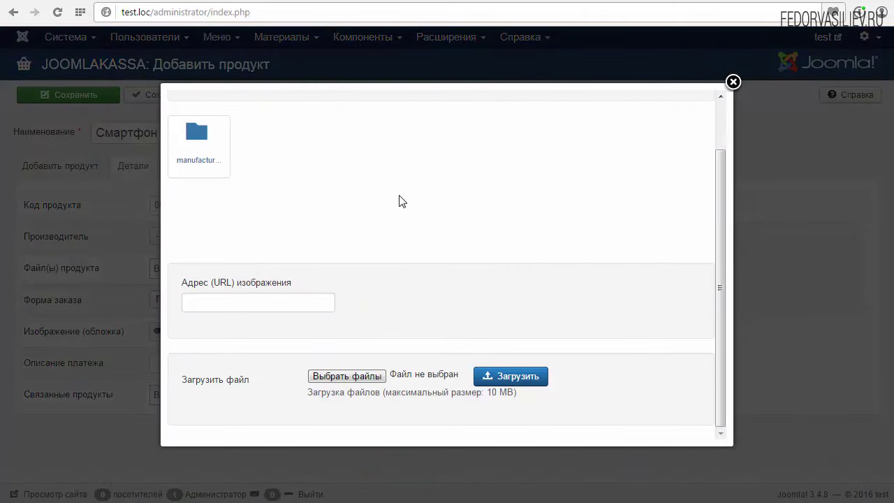
{"action": "left_click", "coordinate": [347, 377]}
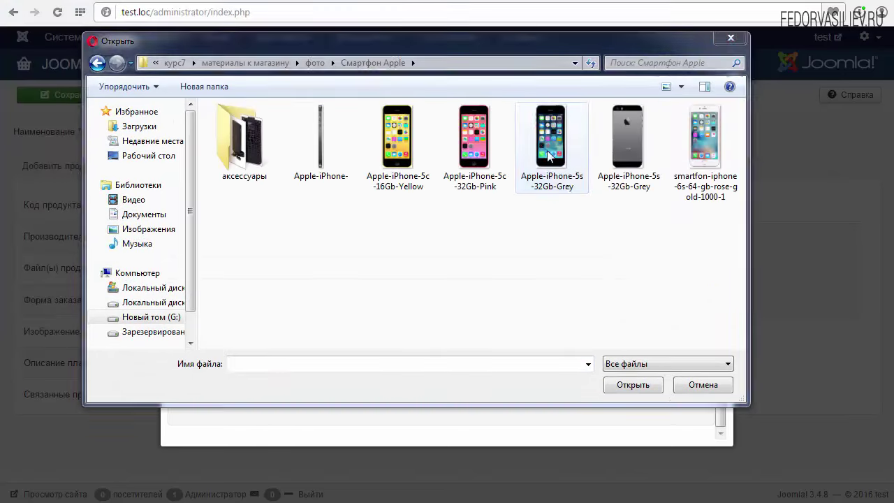
{"action": "left_click", "coordinate": [552, 143]}
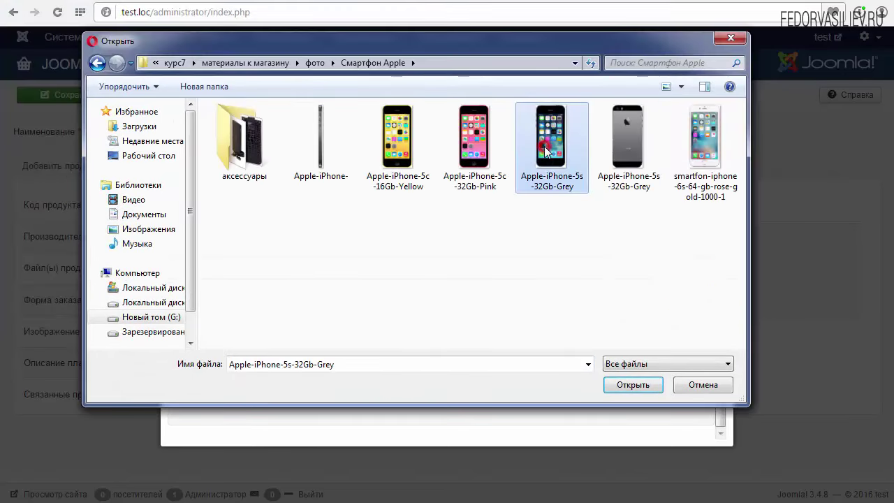
{"action": "left_click", "coordinate": [639, 386]}
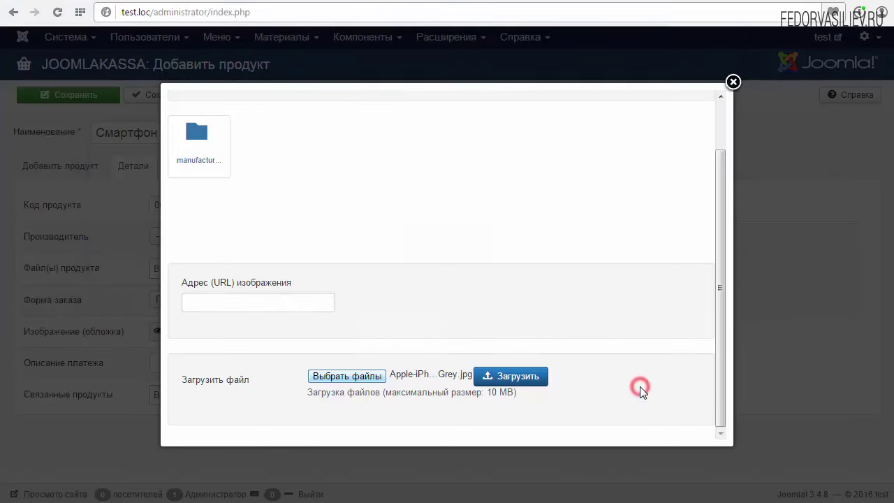
{"action": "left_click", "coordinate": [516, 381]}
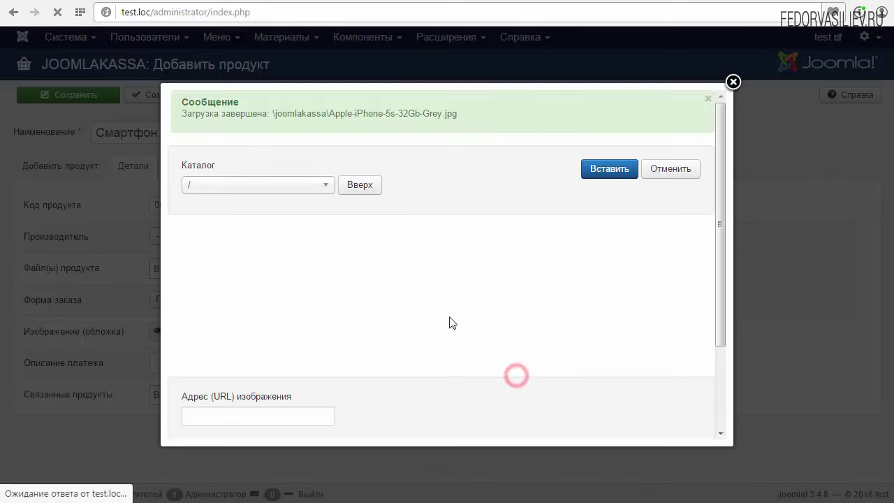
{"action": "left_click", "coordinate": [281, 259]}
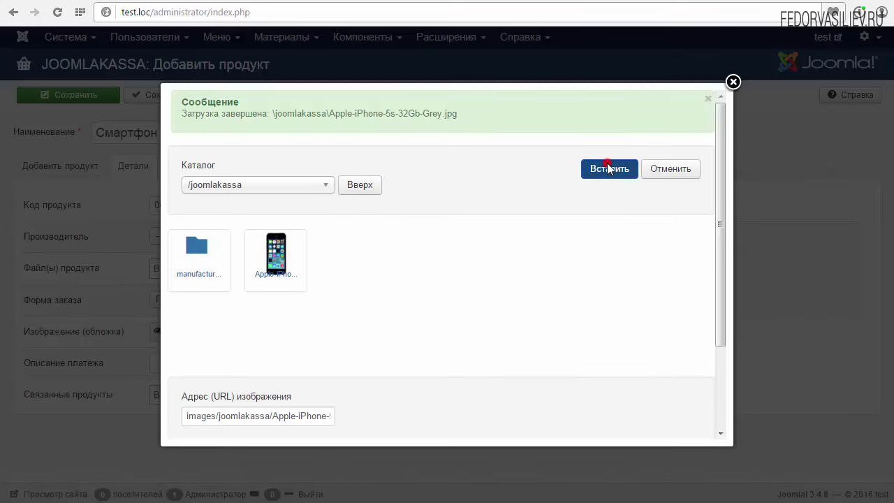
{"action": "left_click", "coordinate": [608, 171]}
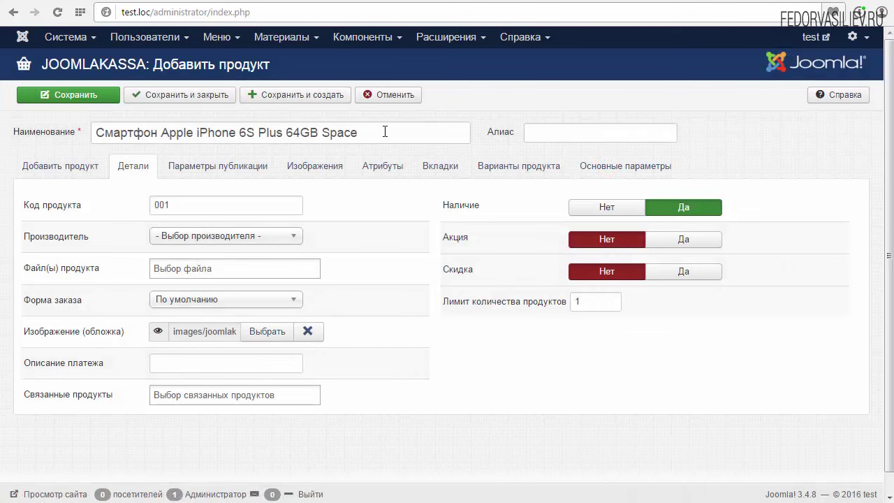
- Copy the full product name "Смартфон Apple iPhone 6S Plus 64GB Space" into the payment description (Описание платежа)
{"action": "left_click_drag", "start_coordinate": [379, 130], "coordinate": [91, 130]}
{"action": "right_click", "coordinate": [116, 129]}
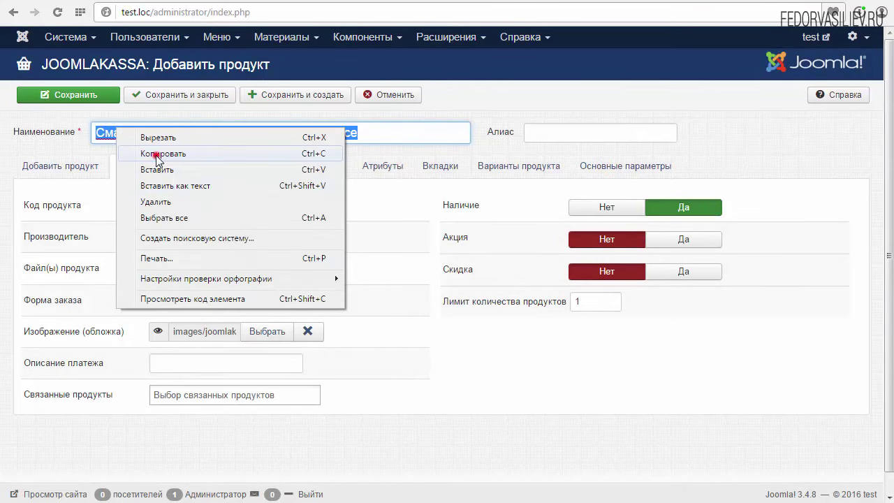
{"action": "left_click", "coordinate": [154, 154]}
{"action": "right_click", "coordinate": [165, 362]}
{"action": "left_click", "coordinate": [209, 441]}
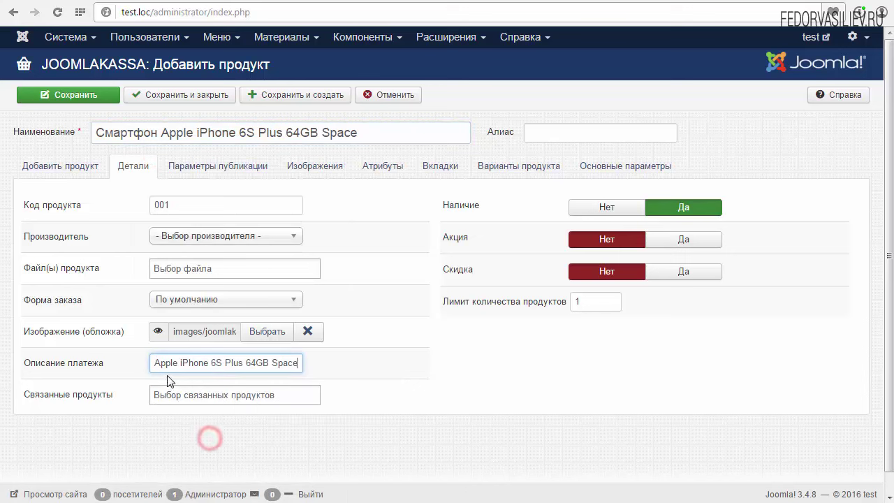
{"action": "triple_click", "coordinate": [298, 361]}
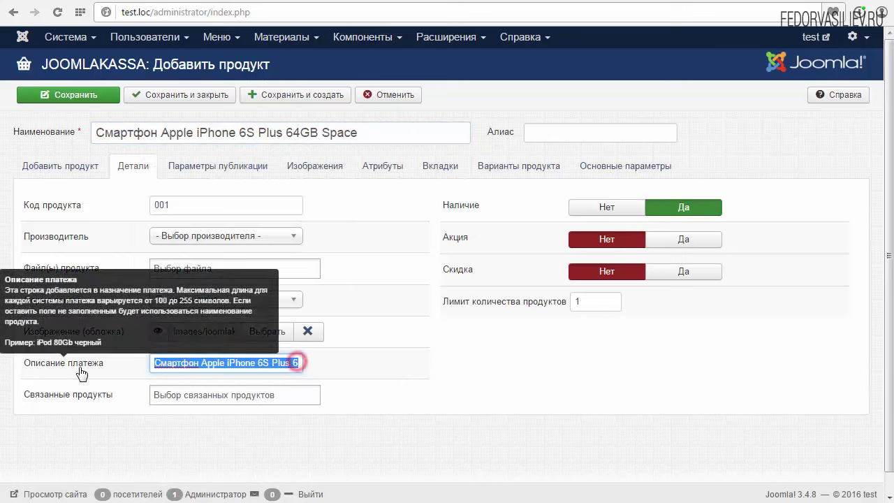
{"action": "left_click", "coordinate": [155, 361]}
{"action": "mouse_move", "coordinate": [70, 400]}
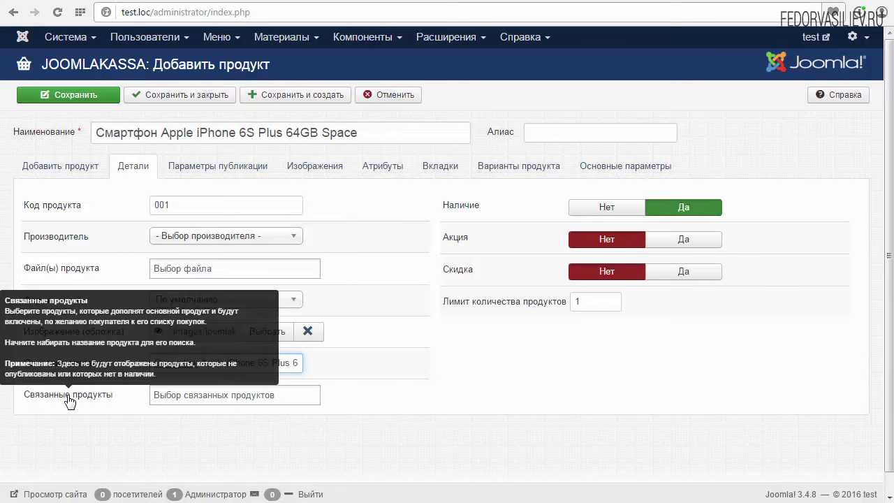
{"action": "left_click", "coordinate": [69, 400]}
{"action": "left_click", "coordinate": [99, 435]}
{"action": "mouse_move", "coordinate": [68, 401]}
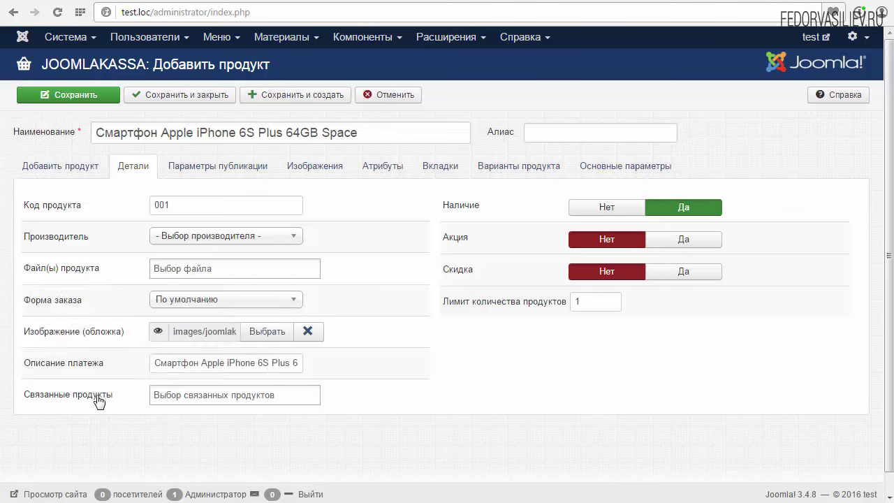
- Set the product's promotion option (Акция) to Да
{"action": "mouse_move", "coordinate": [461, 213]}
{"action": "mouse_move", "coordinate": [457, 238]}
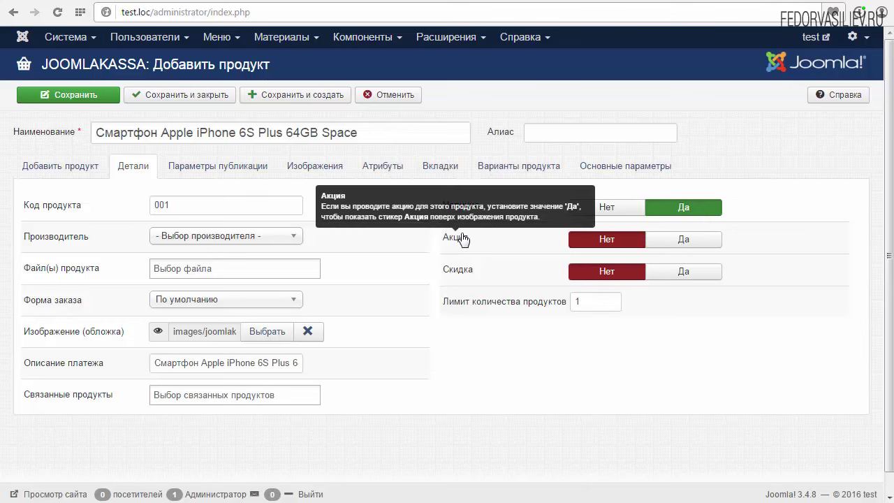
{"action": "left_click", "coordinate": [663, 241]}
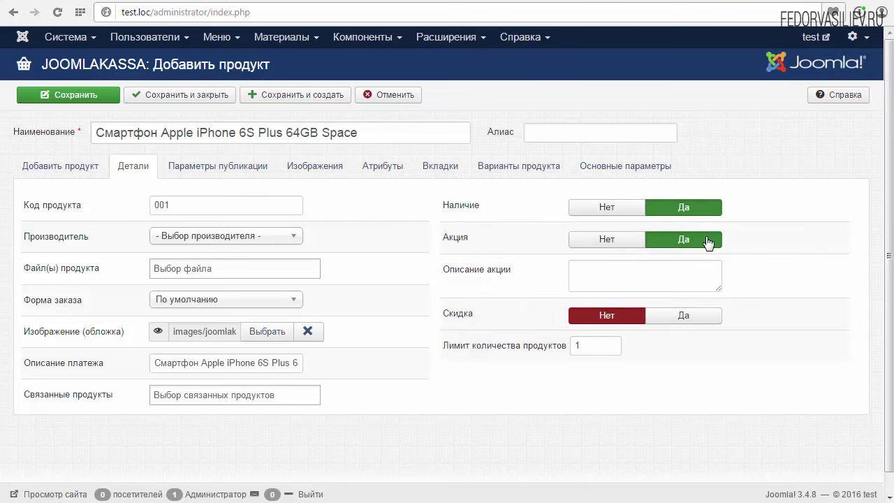
{"action": "mouse_move", "coordinate": [459, 278]}
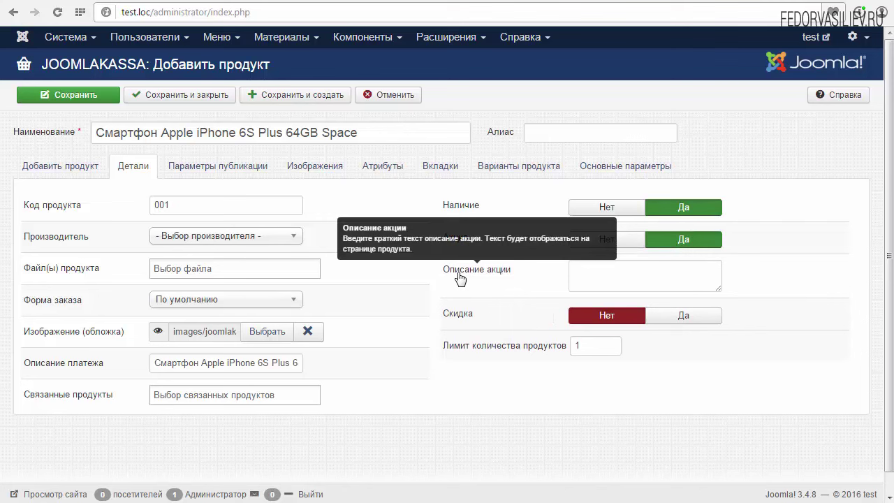
- Check the promotion description field (Описание акции), and set the product's promotion option (Акция) to Нет
{"action": "left_click", "coordinate": [591, 279]}
{"action": "mouse_move", "coordinate": [449, 281]}
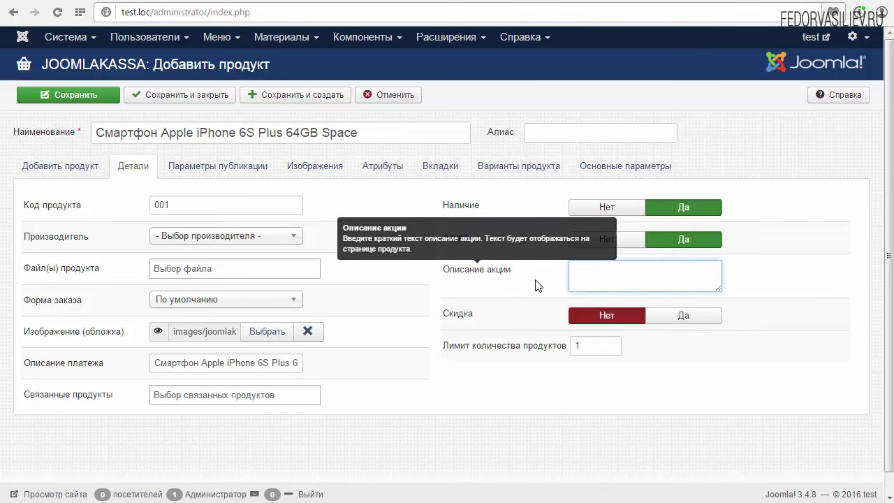
{"action": "left_click", "coordinate": [593, 241]}
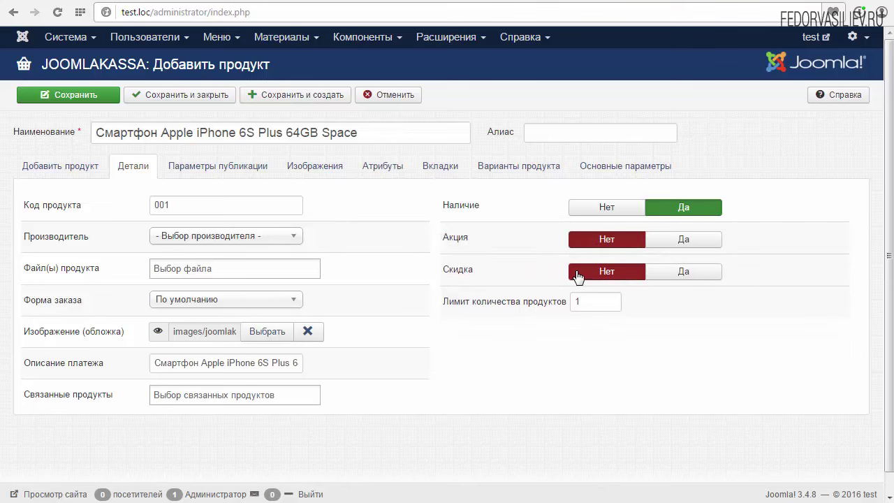
- Set the product's discount option (Скидка) to Да and open its discount values (Значения скидок) to view the user groups
{"action": "left_click", "coordinate": [699, 277]}
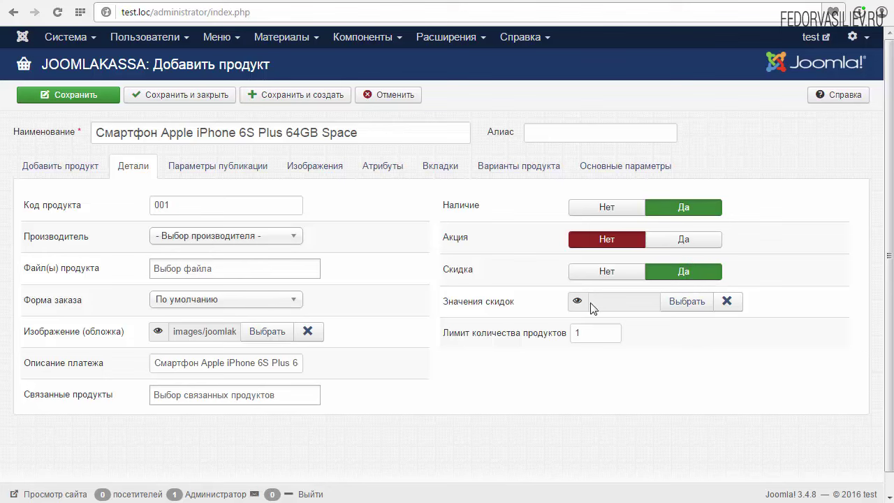
{"action": "left_click", "coordinate": [681, 306]}
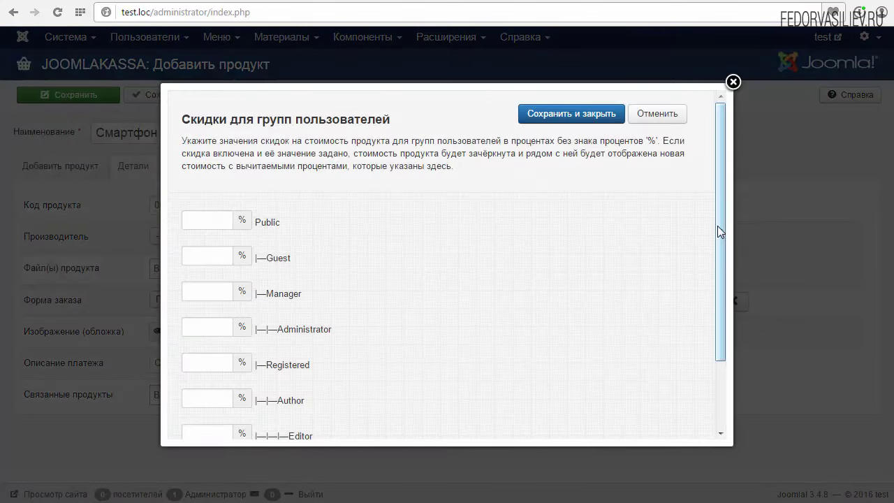
{"action": "left_click_drag", "start_coordinate": [717, 226], "coordinate": [726, 289]}
{"action": "scroll", "coordinate": [267, 227], "scroll_direction": "up", "scroll_amount": 3}
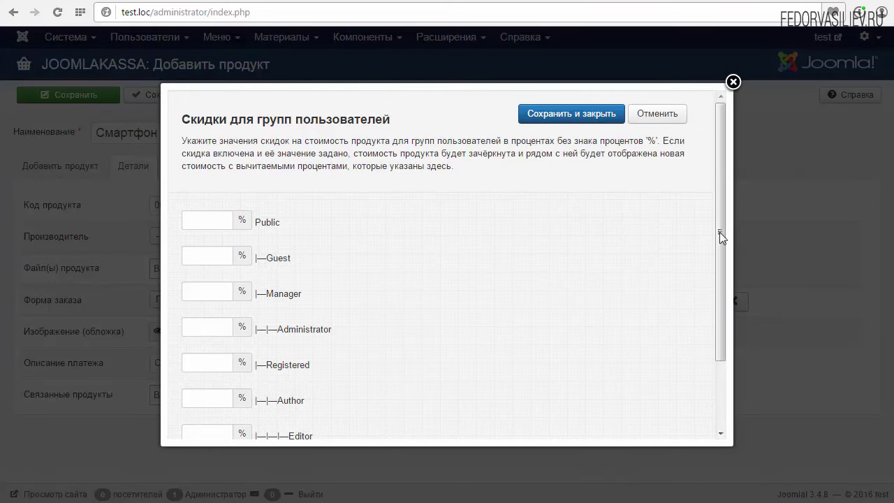
{"action": "left_click_drag", "start_coordinate": [716, 246], "coordinate": [728, 319]}
{"action": "left_click_drag", "start_coordinate": [720, 289], "coordinate": [726, 361]}
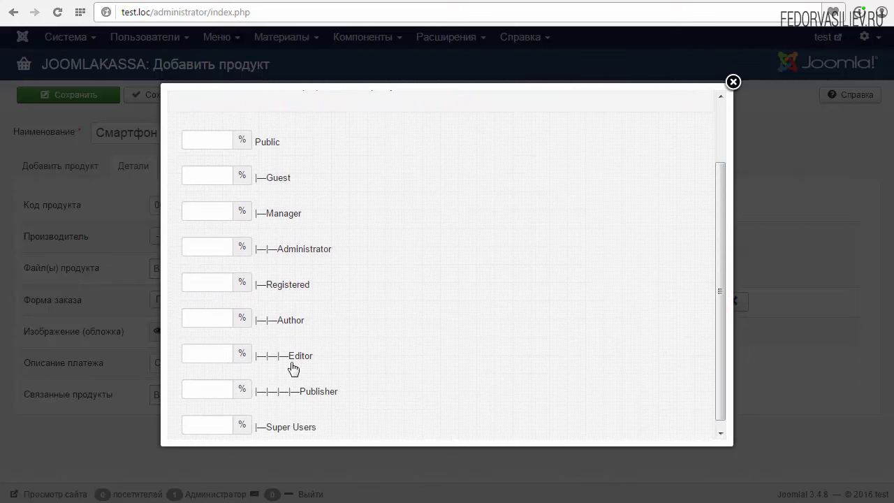
- Examine the discount percentage field for the Registered user group, and close the discount values without saving
{"action": "left_click", "coordinate": [213, 283]}
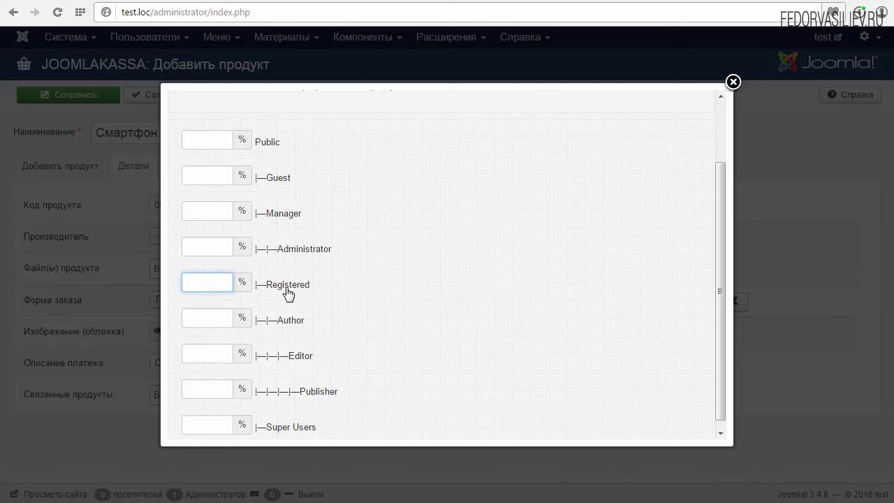
{"action": "scroll", "coordinate": [719, 337], "scroll_direction": "up", "scroll_amount": 2}
{"action": "scroll", "coordinate": [719, 337], "scroll_direction": "down", "scroll_amount": 2}
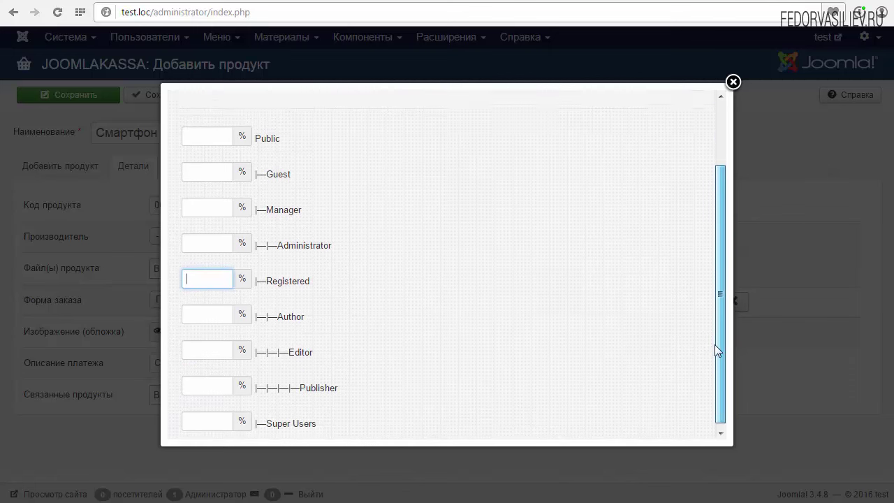
{"action": "left_click", "coordinate": [213, 273]}
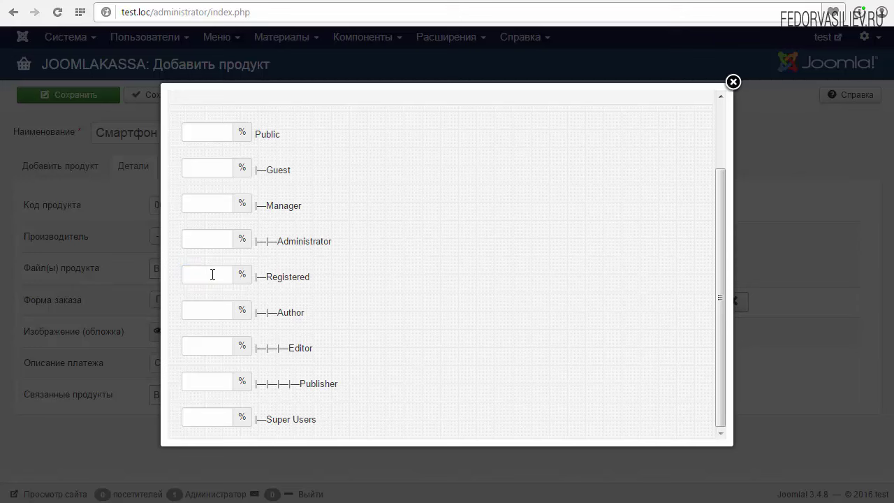
{"action": "left_click", "coordinate": [210, 274]}
{"action": "scroll", "coordinate": [516, 258], "scroll_direction": "up", "scroll_amount": 2}
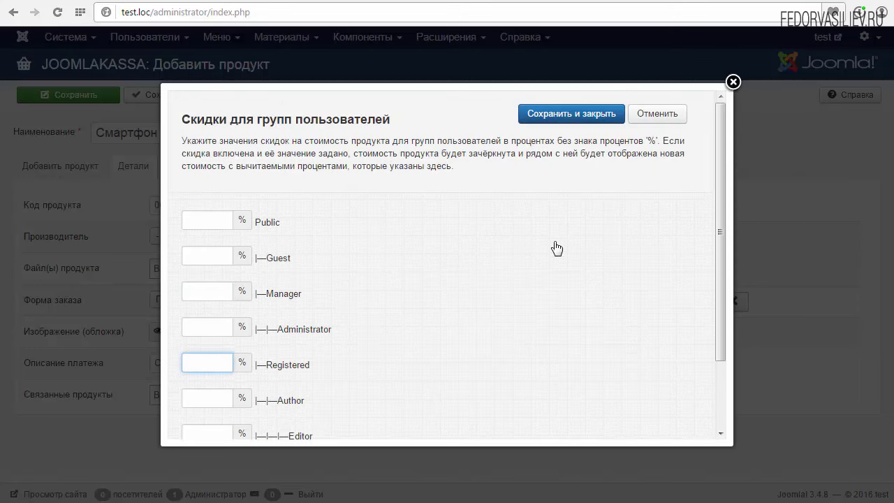
{"action": "left_click", "coordinate": [653, 115]}
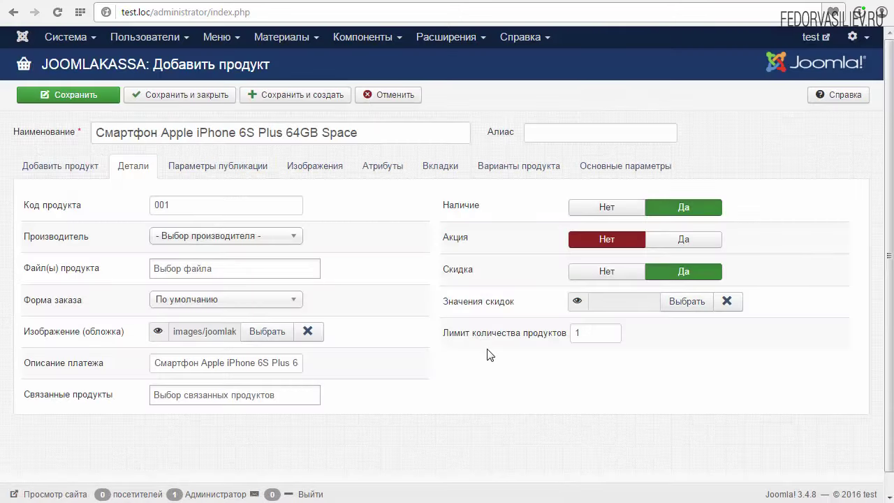
- Examine the hint and the field for the product quantity limit (Лимит количества продуктов)
{"action": "mouse_move", "coordinate": [493, 342]}
{"action": "mouse_move", "coordinate": [544, 338]}
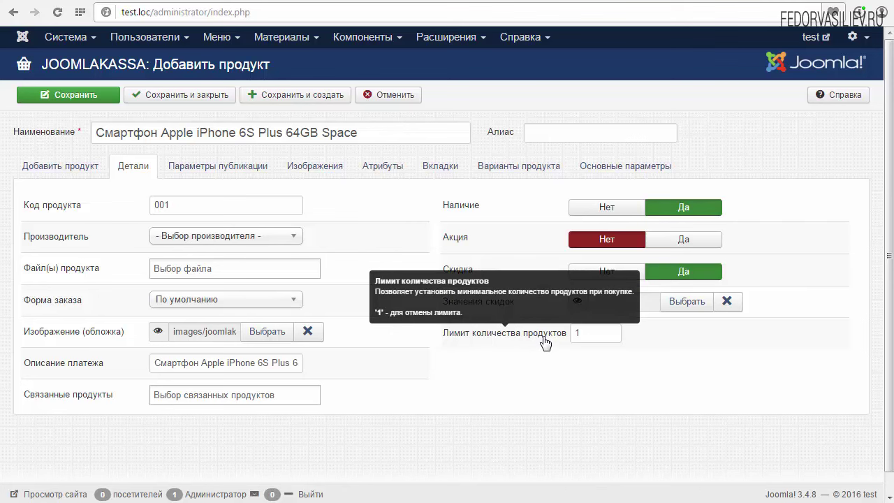
{"action": "left_click", "coordinate": [576, 335]}
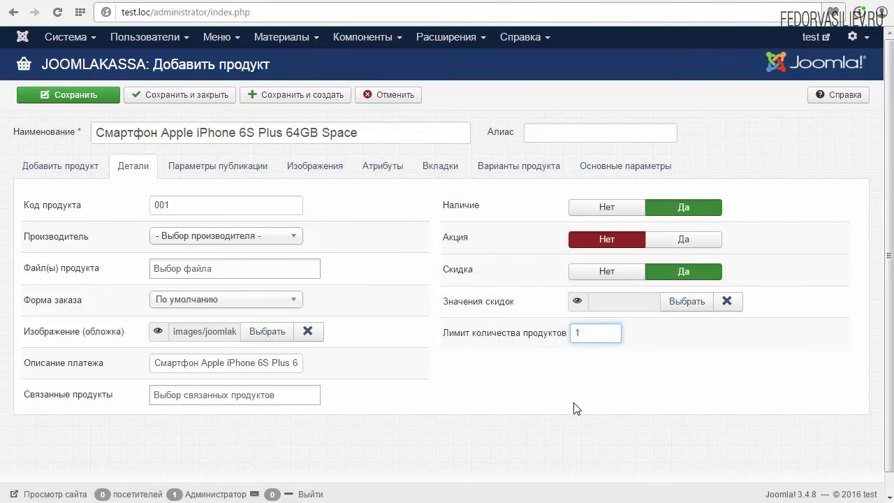
{"action": "left_click", "coordinate": [762, 445]}
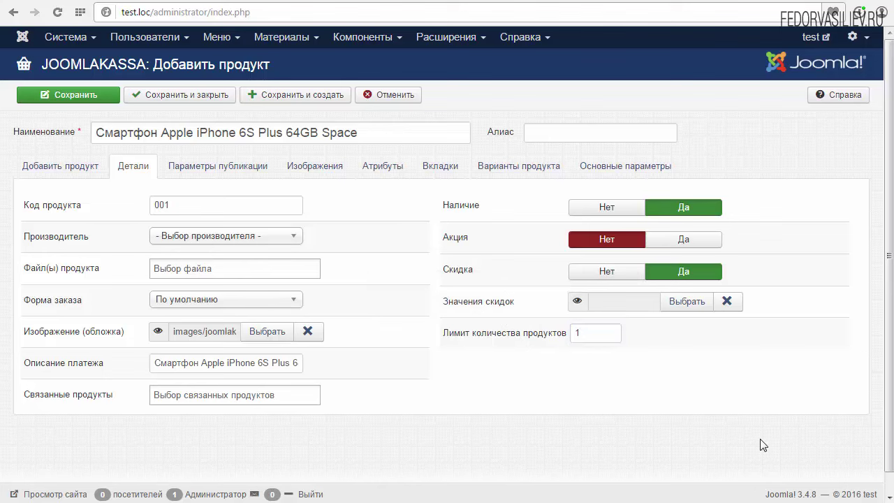